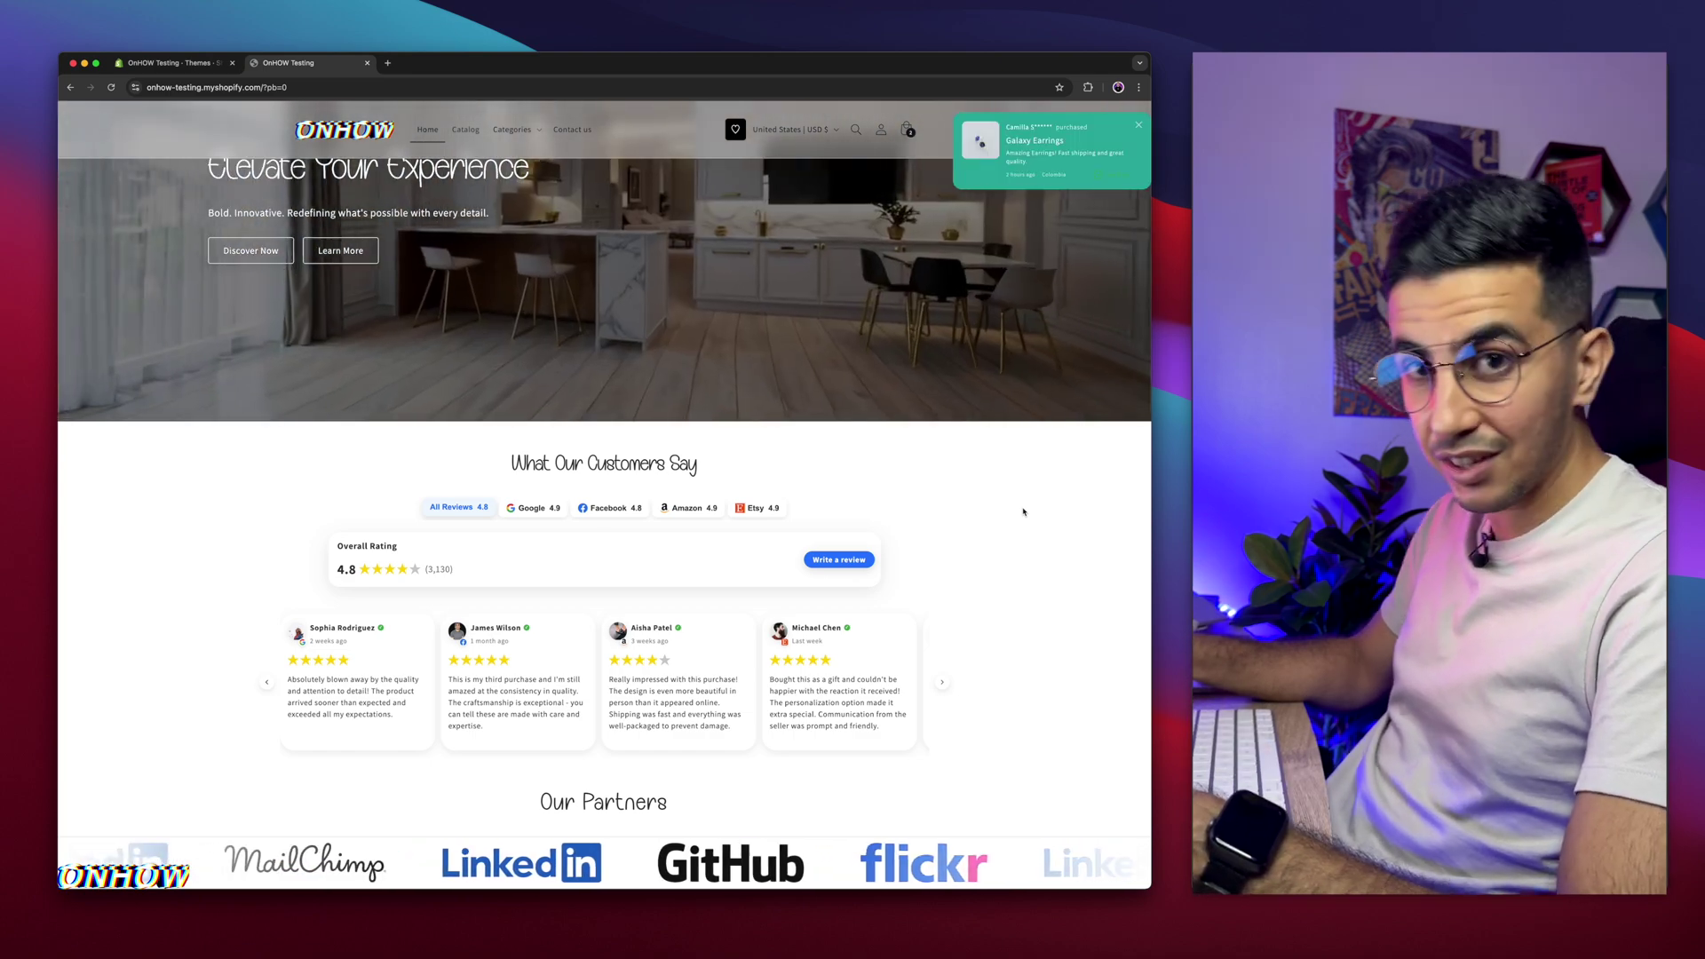
Step: Filter the storefront reviews by Google, then Facebook, ending on Amazon reviews only
{"action": "scroll", "coordinate": [1023, 511], "scroll_direction": "down", "scroll_amount": 3}
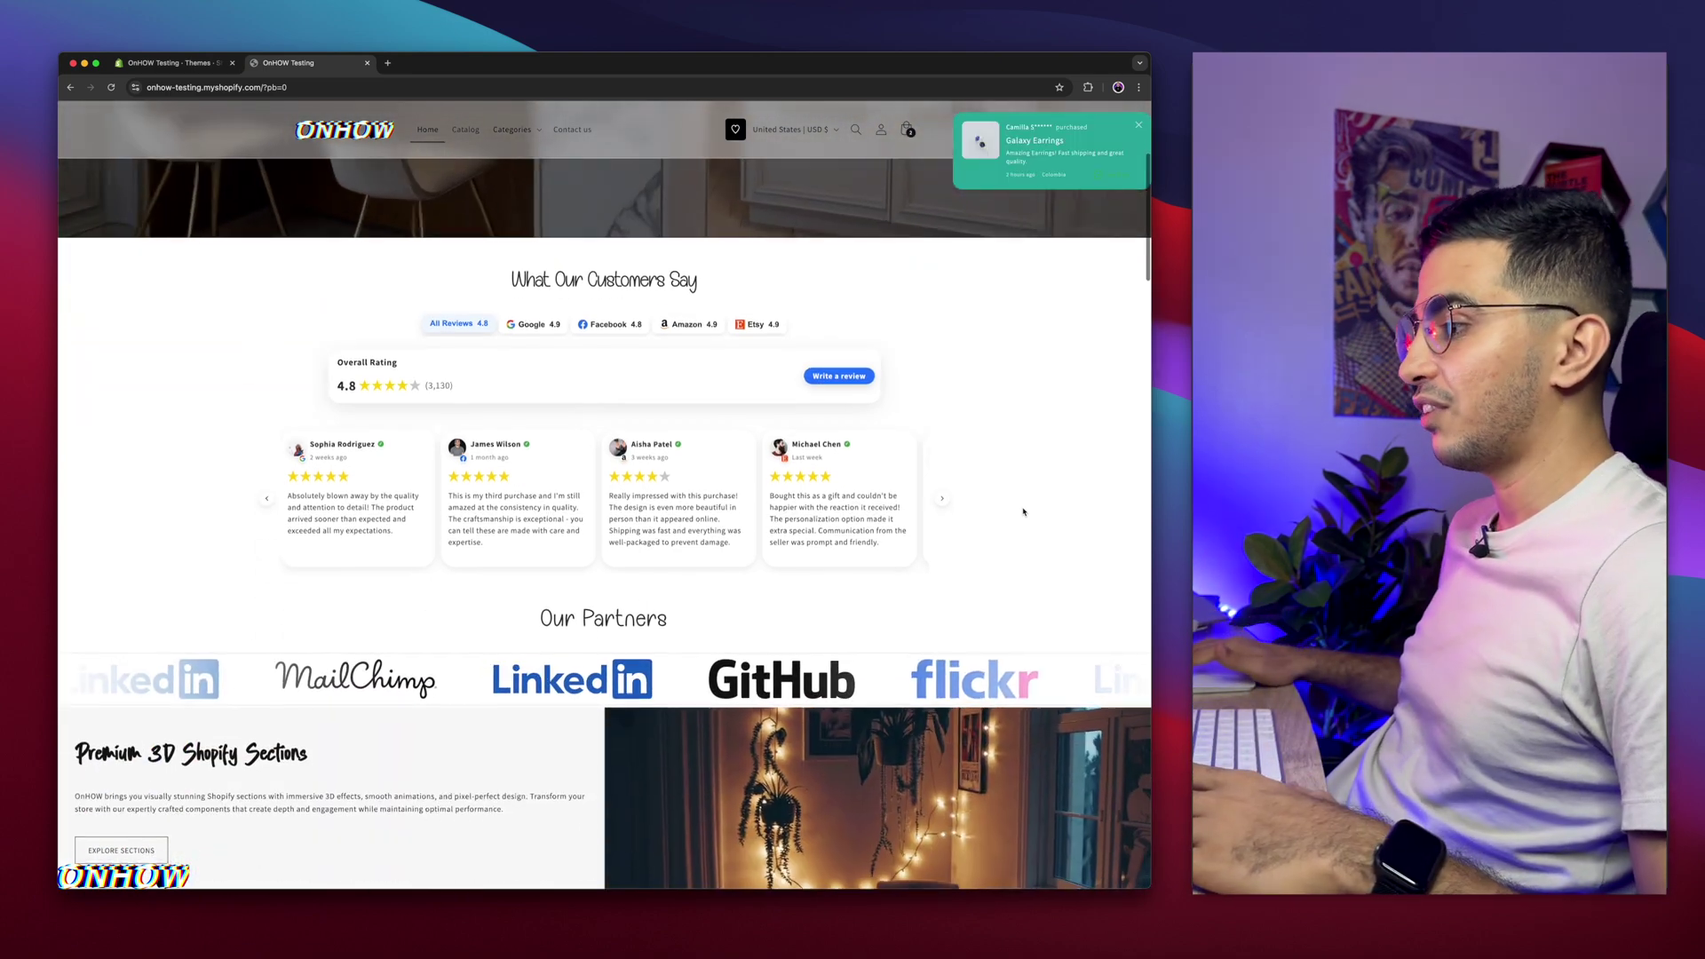
{"action": "scroll", "coordinate": [1023, 511], "scroll_direction": "up", "scroll_amount": 2}
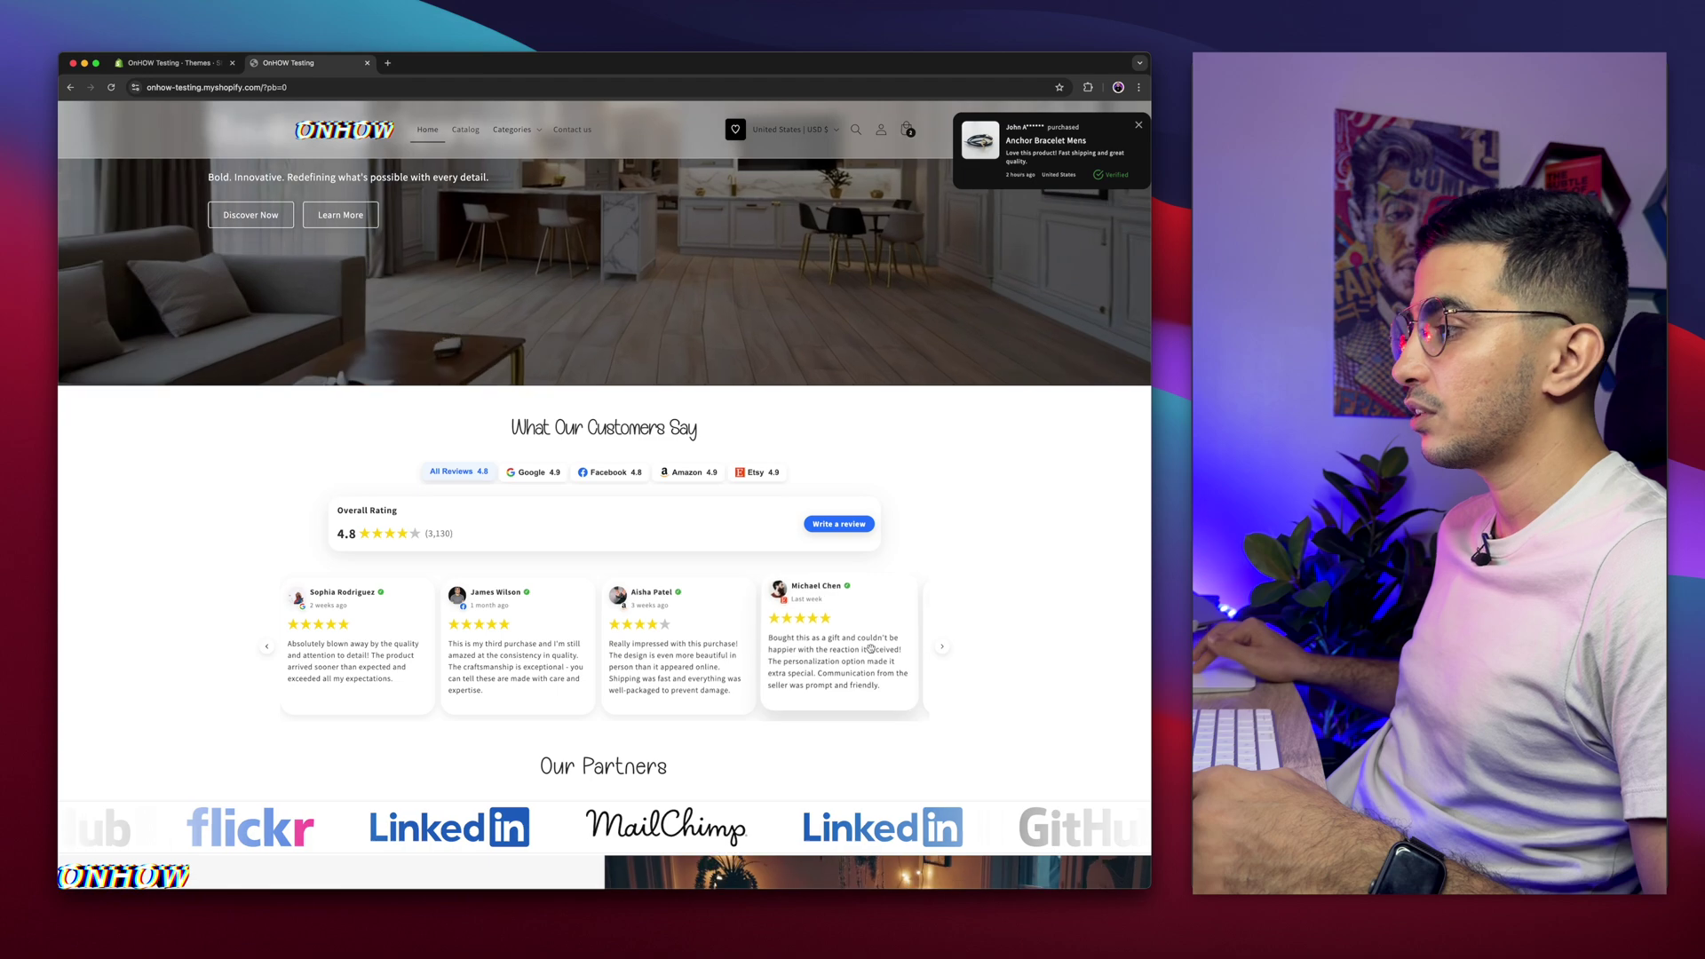
{"action": "left_click", "coordinate": [534, 472]}
{"action": "left_click", "coordinate": [611, 472]}
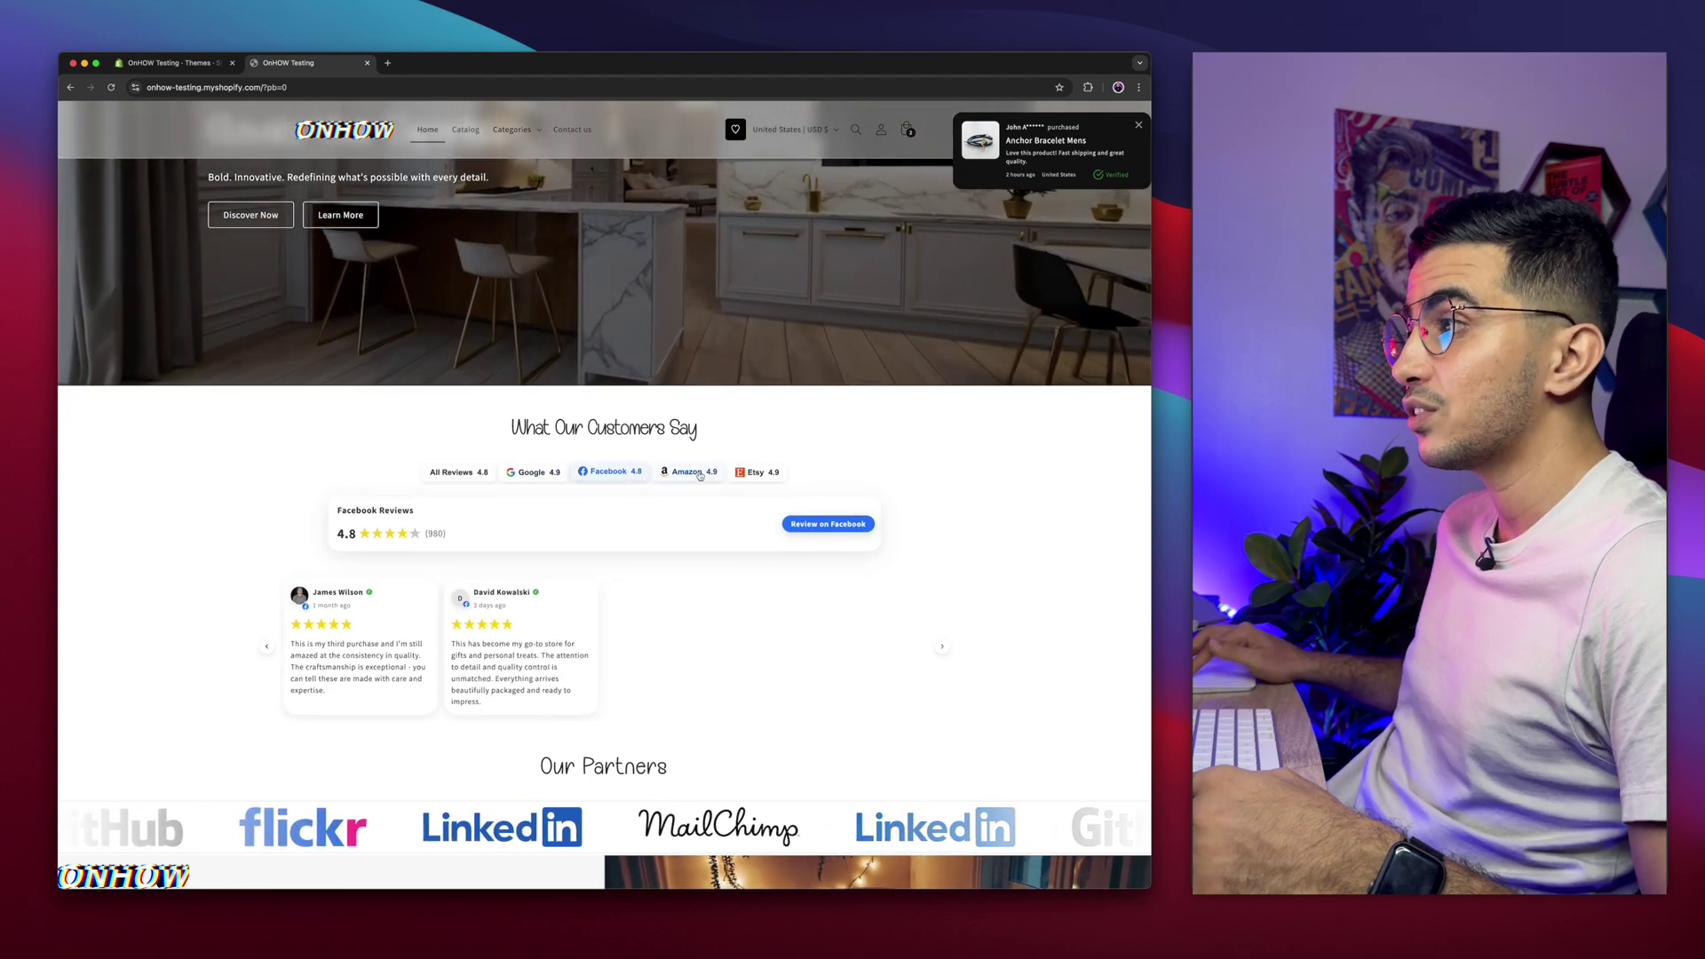
{"action": "left_click", "coordinate": [698, 473]}
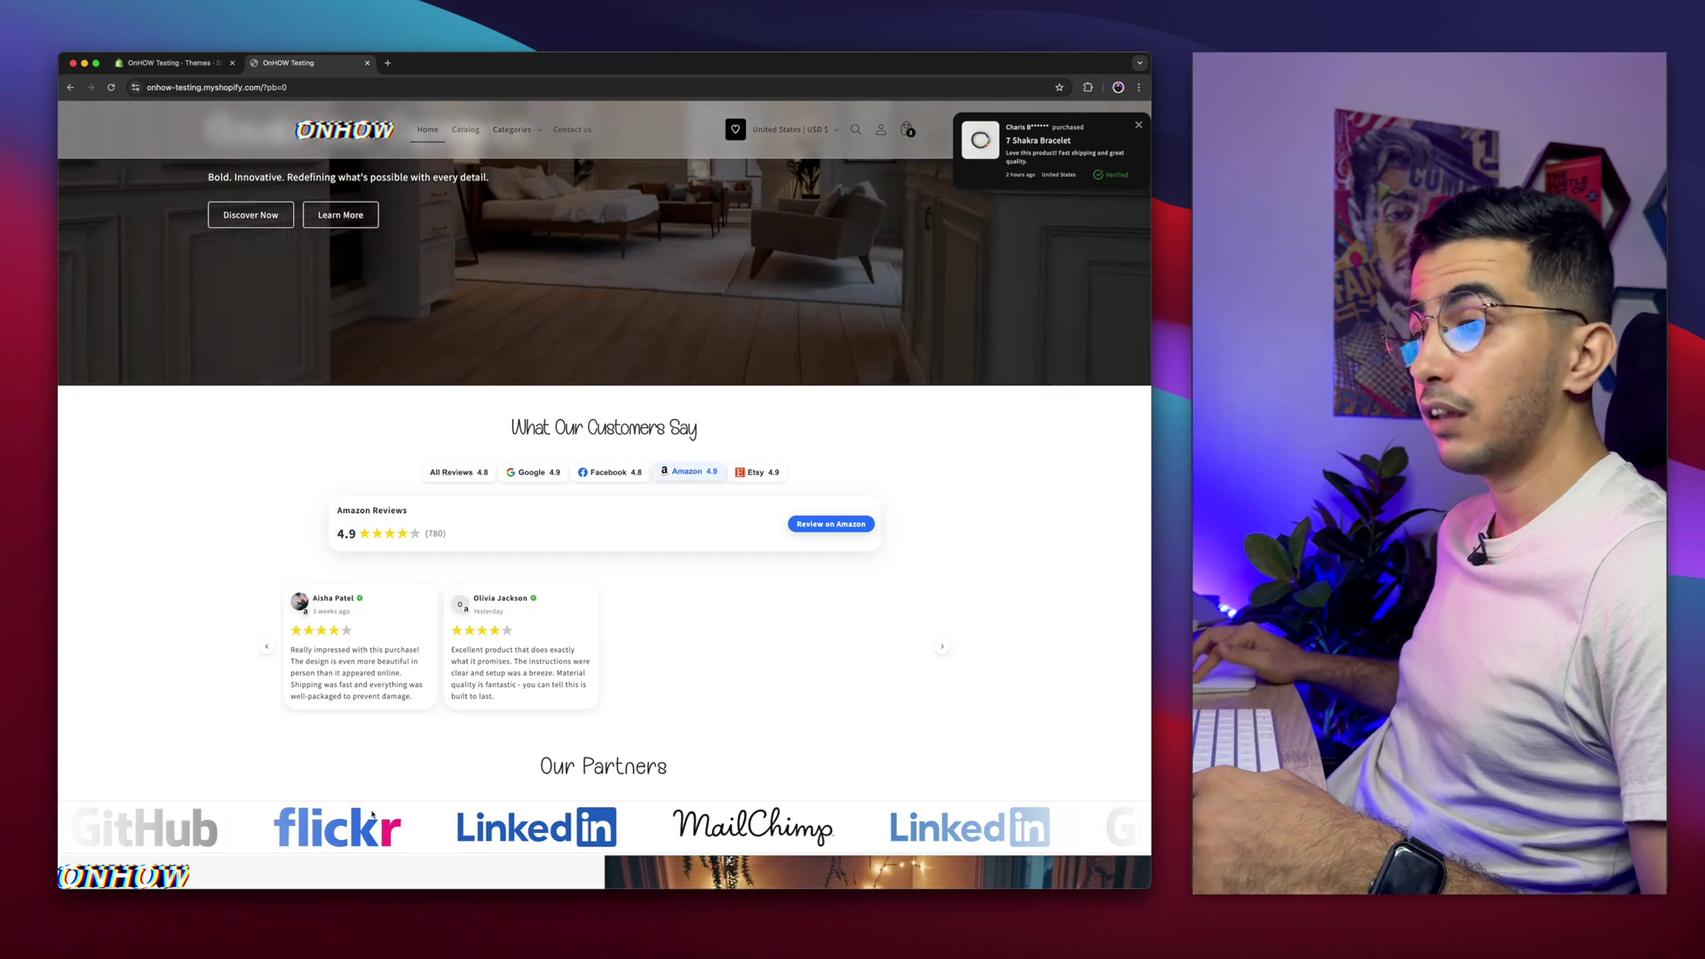
{"action": "scroll", "coordinate": [1093, 197], "scroll_direction": "up", "scroll_amount": 5}
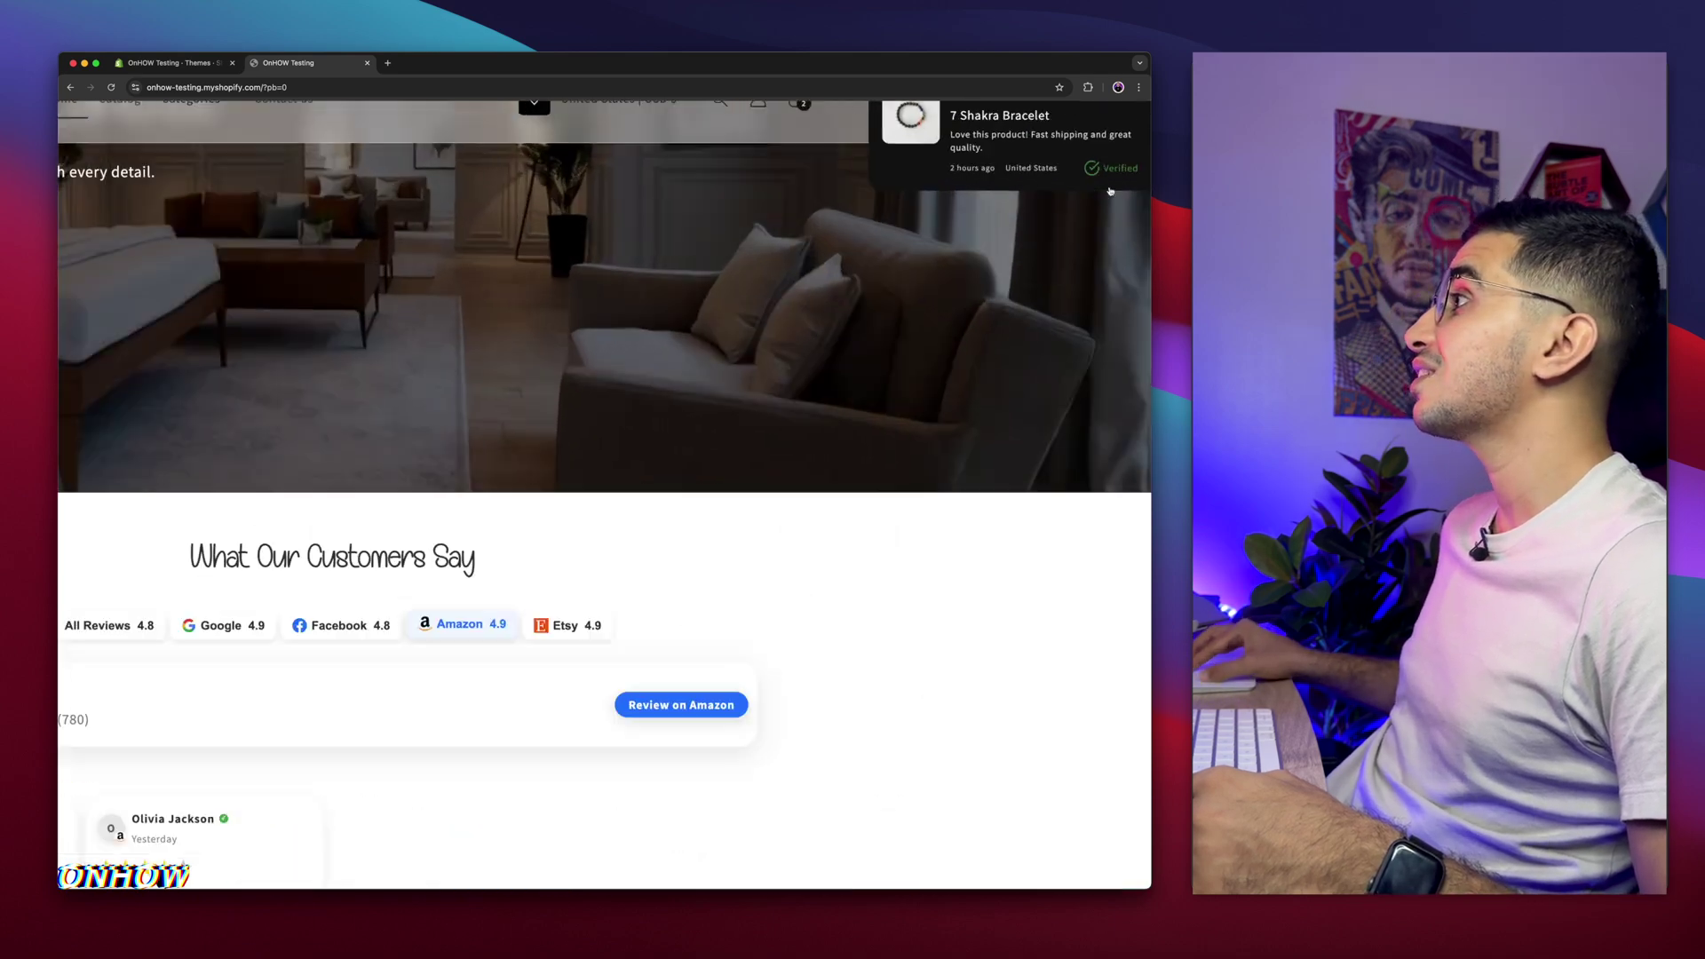
{"action": "scroll", "coordinate": [873, 347], "scroll_direction": "right", "scroll_amount": 1}
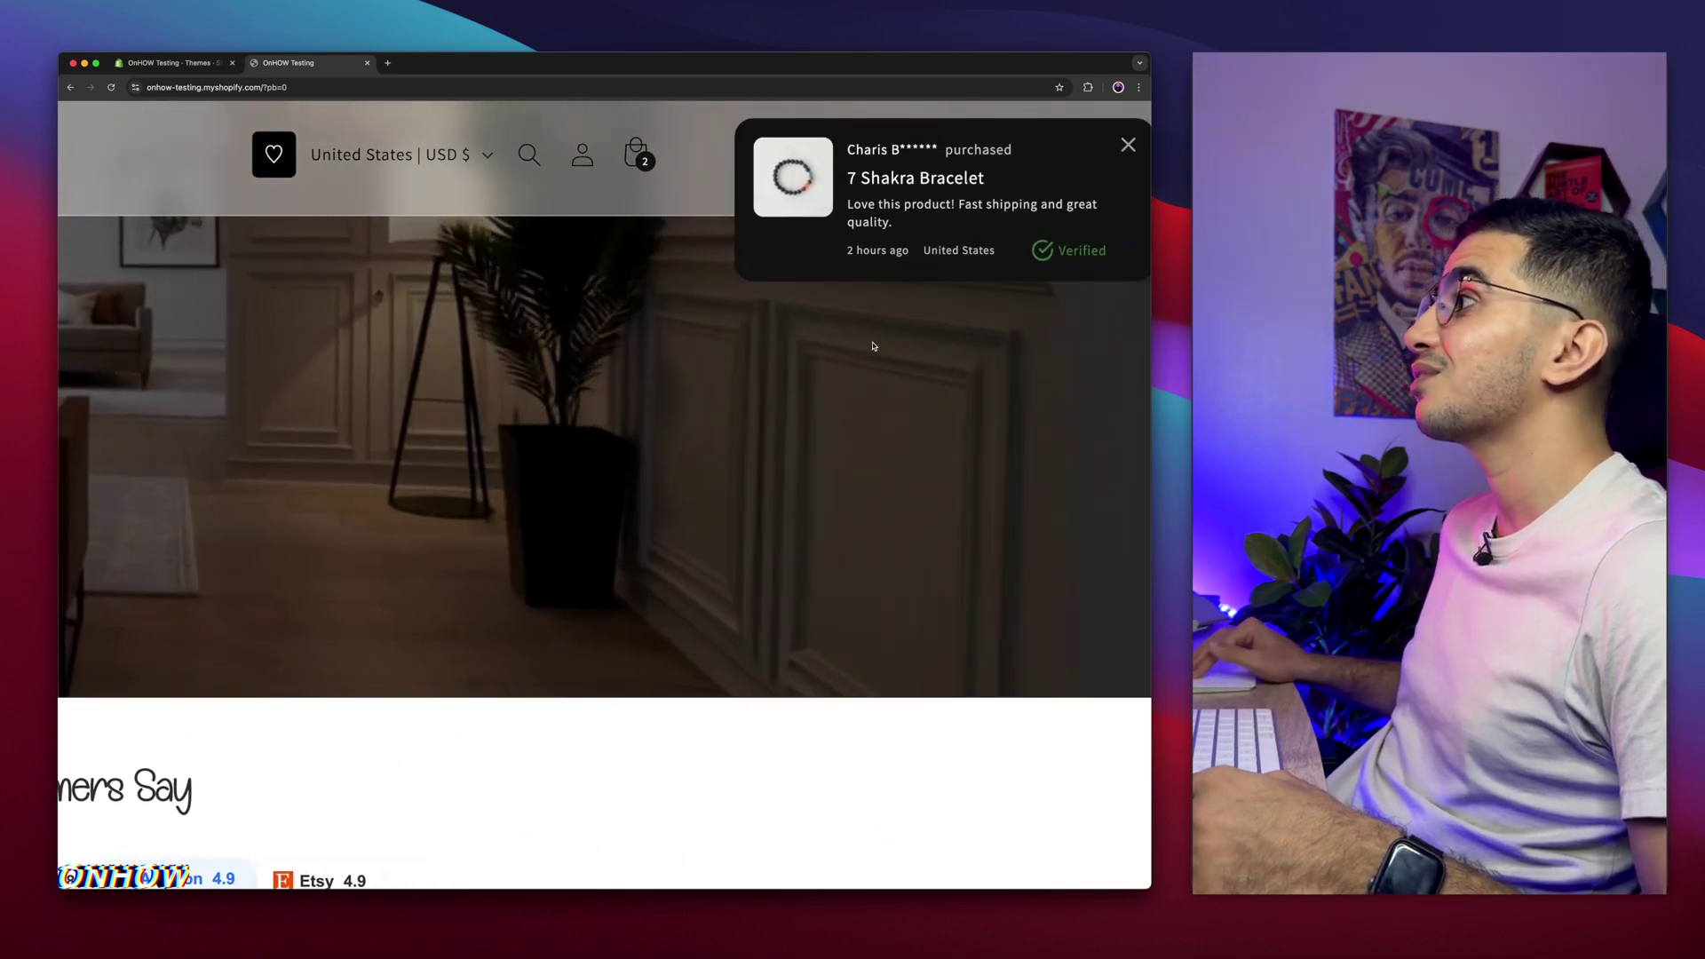
{"action": "scroll", "coordinate": [827, 447], "scroll_direction": "down", "scroll_amount": 5}
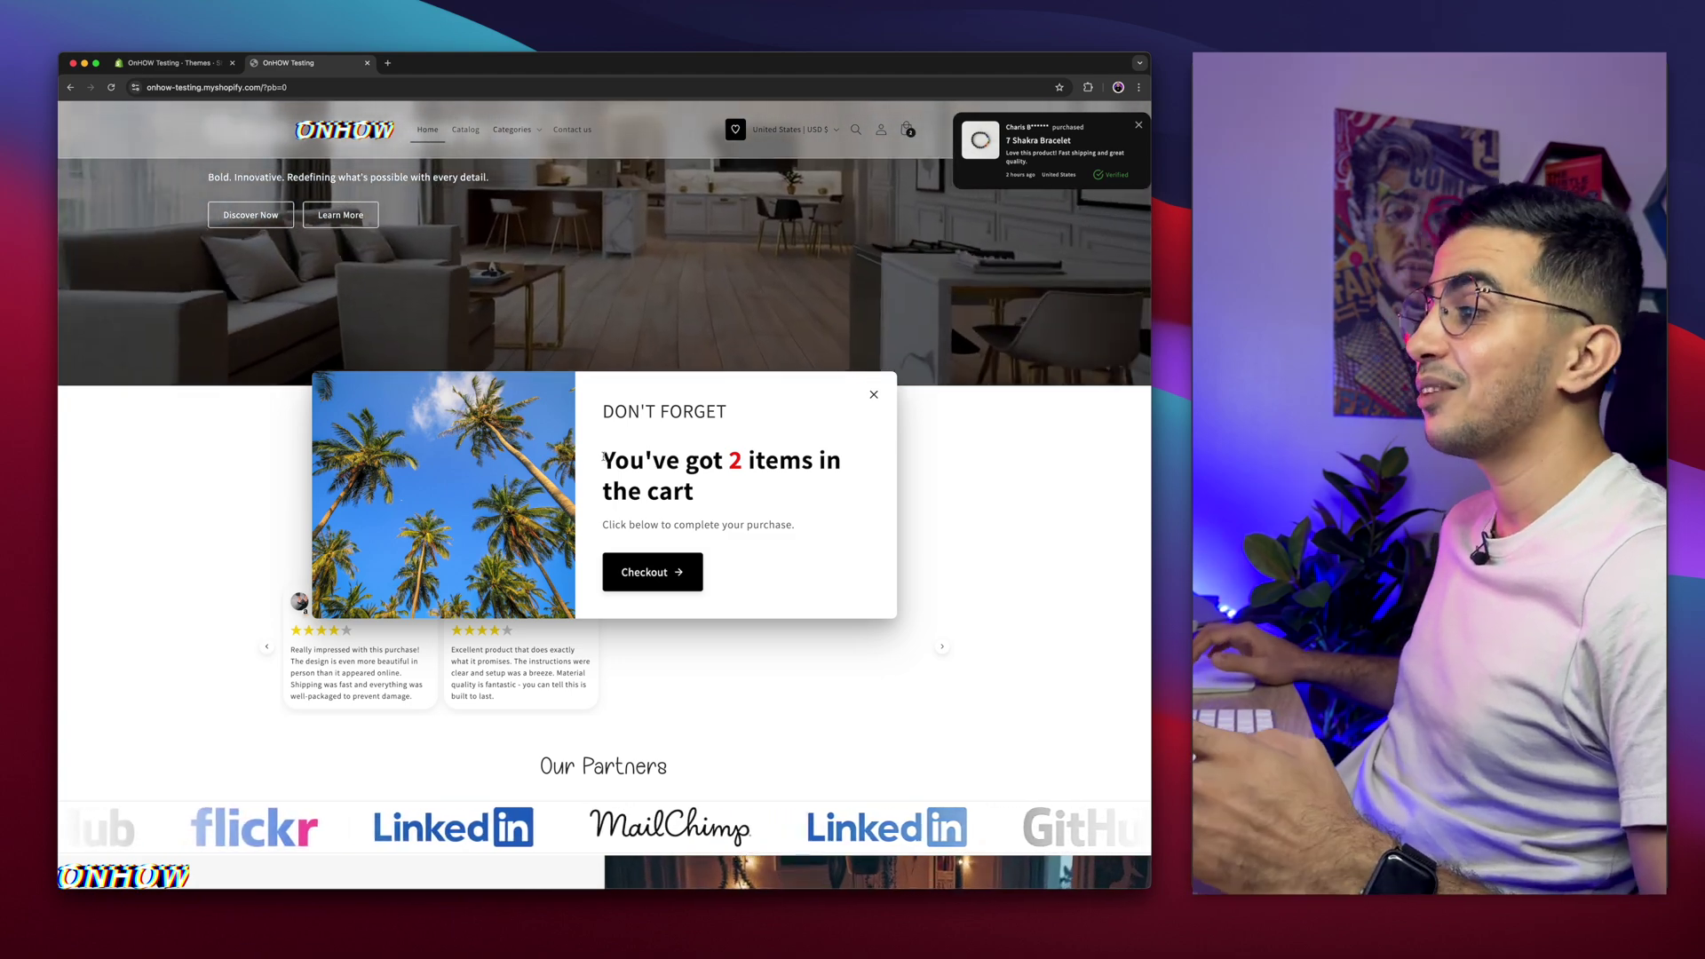
Step: Dismiss the Don't Forget cart popup, browse down the home page, and close the storefront tab
{"action": "left_click", "coordinate": [878, 396]}
{"action": "scroll", "coordinate": [411, 507], "scroll_direction": "down", "scroll_amount": 8}
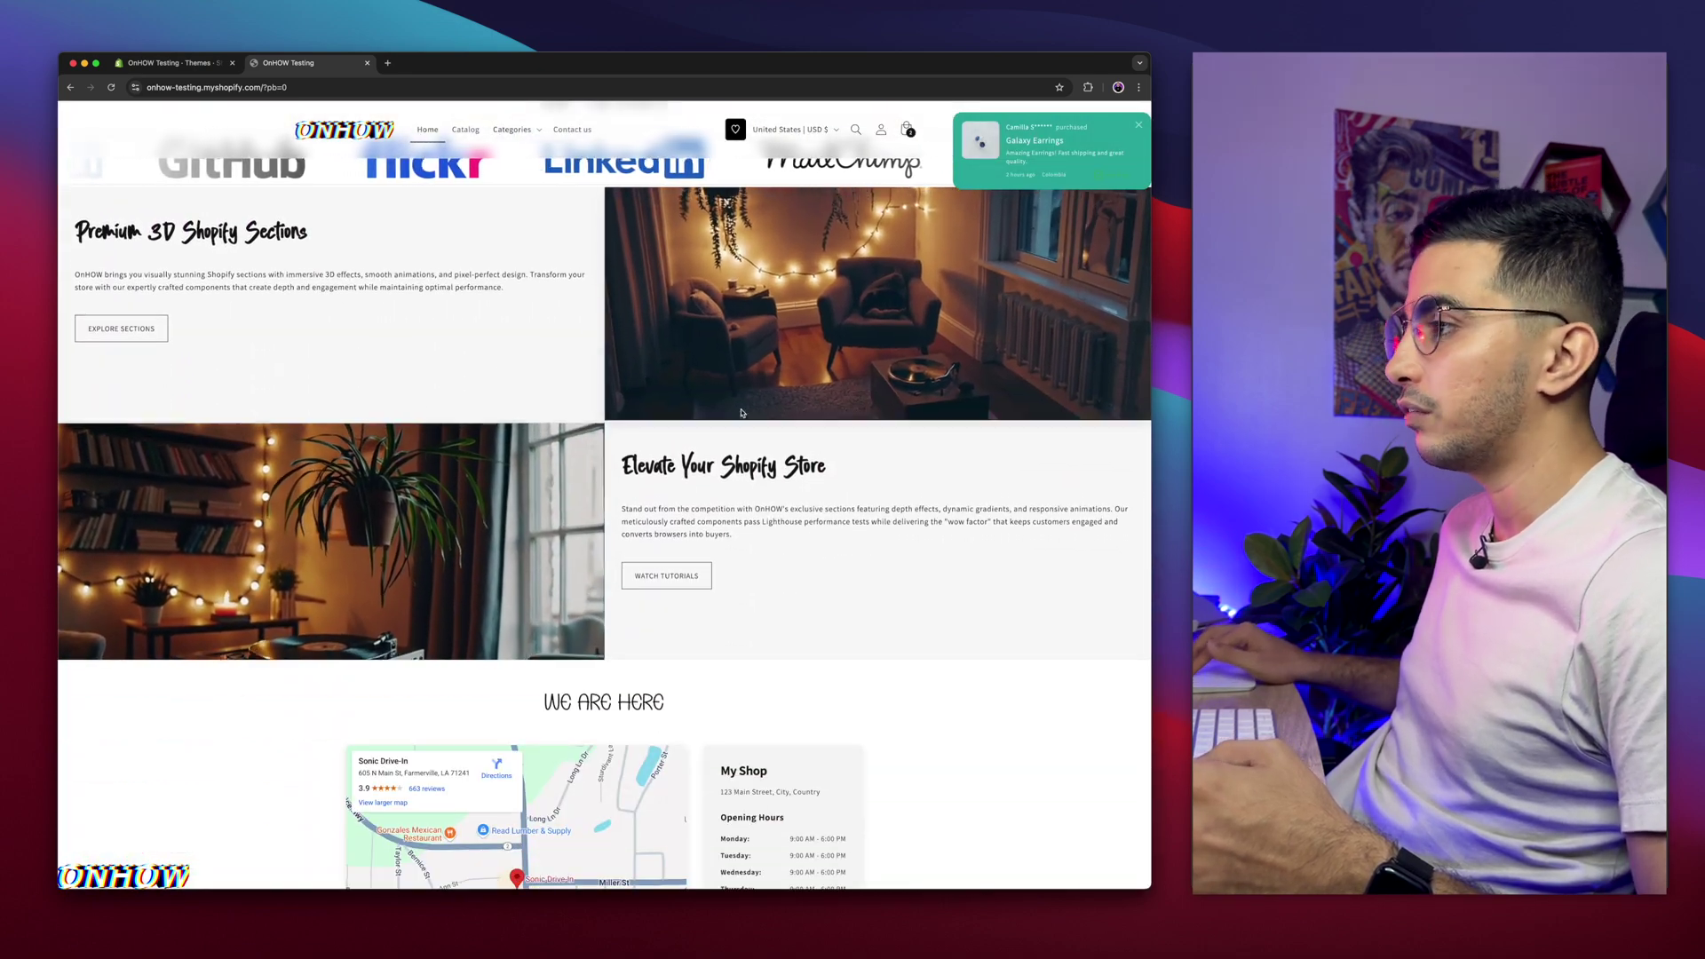
{"action": "scroll", "coordinate": [750, 461], "scroll_direction": "down", "scroll_amount": 9}
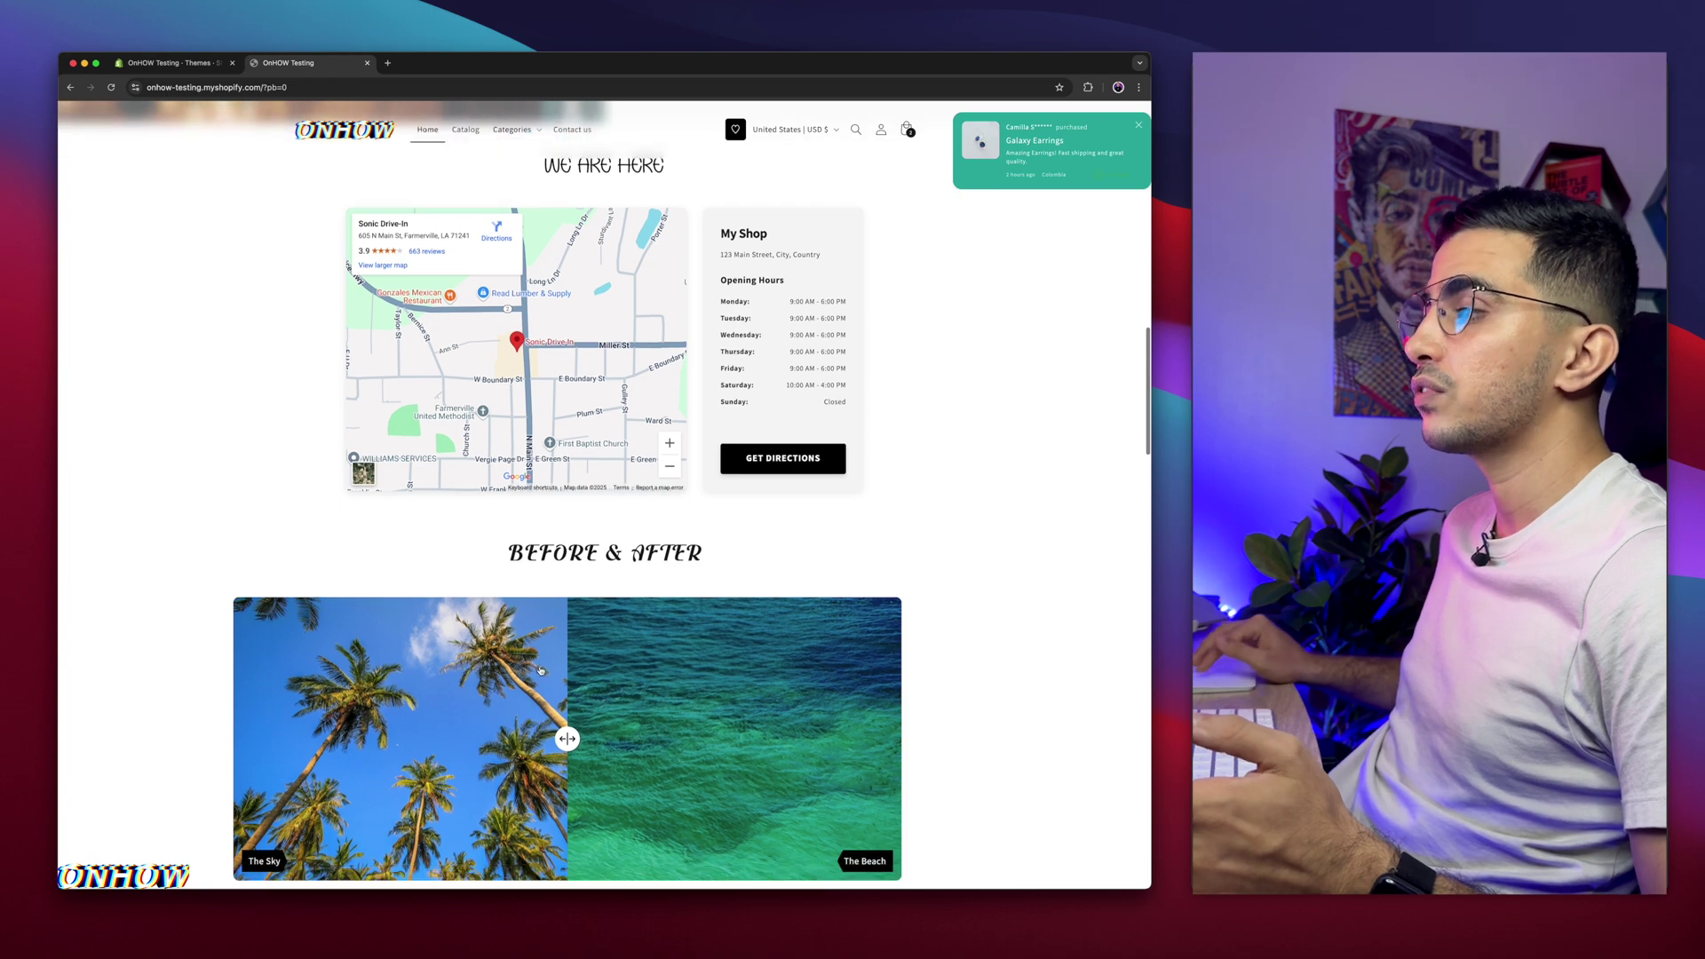
{"action": "scroll", "coordinate": [541, 670], "scroll_direction": "down", "scroll_amount": 5}
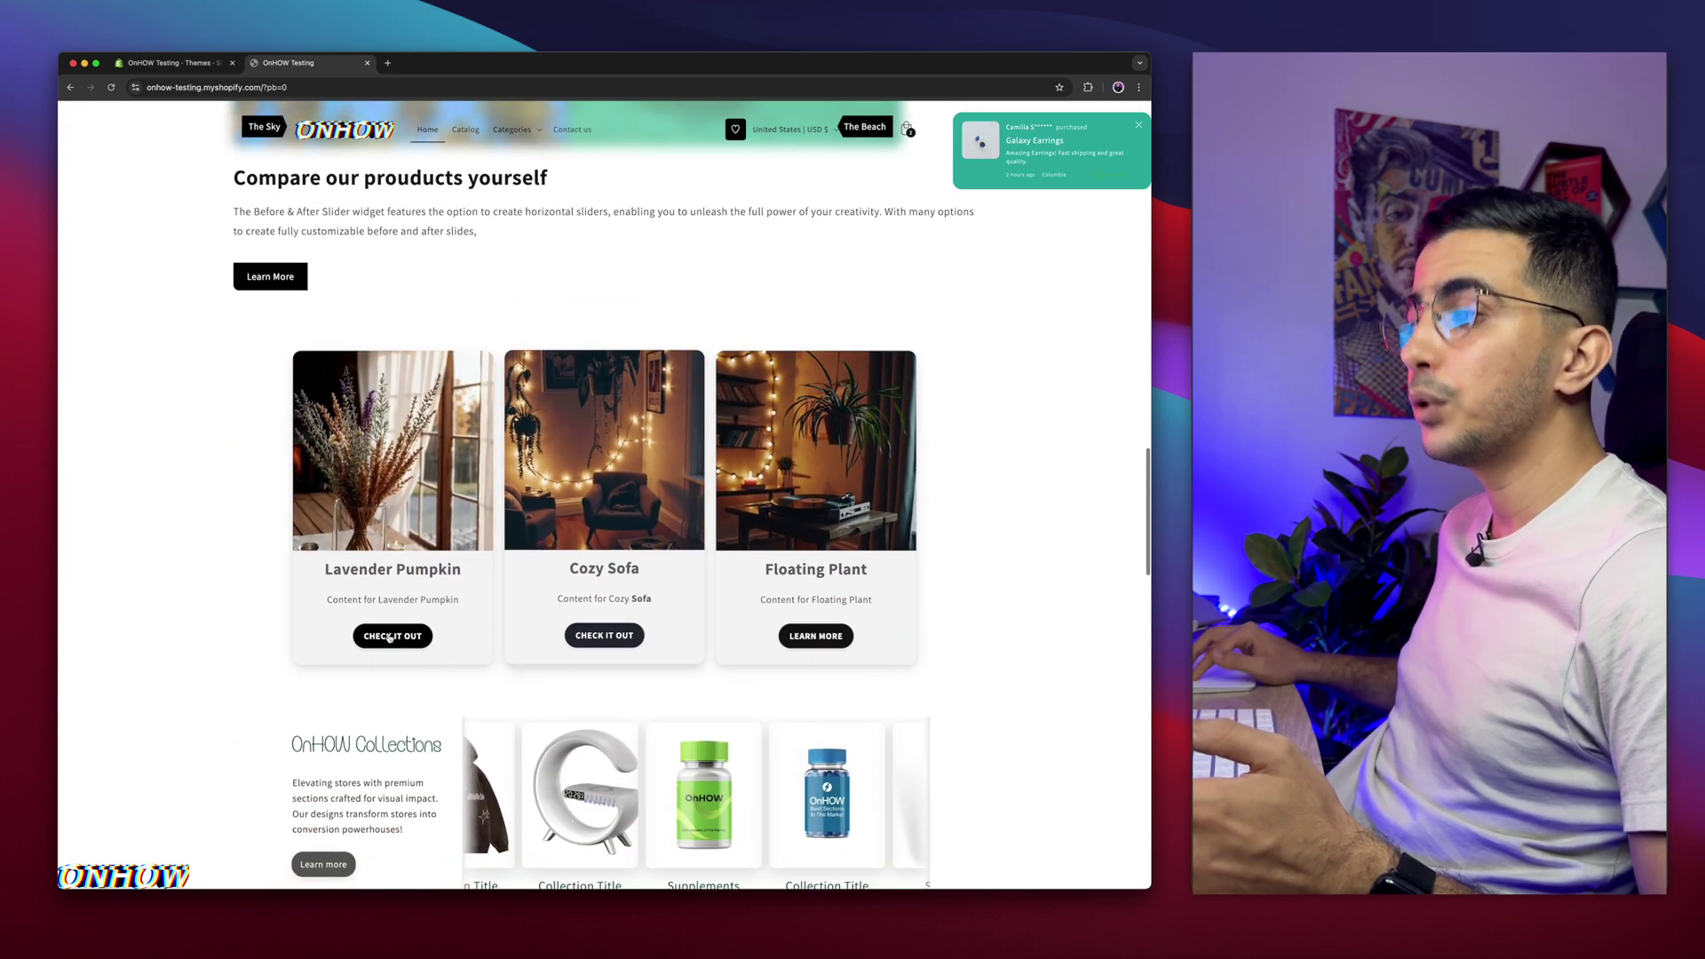
{"action": "scroll", "coordinate": [883, 629], "scroll_direction": "down", "scroll_amount": 5}
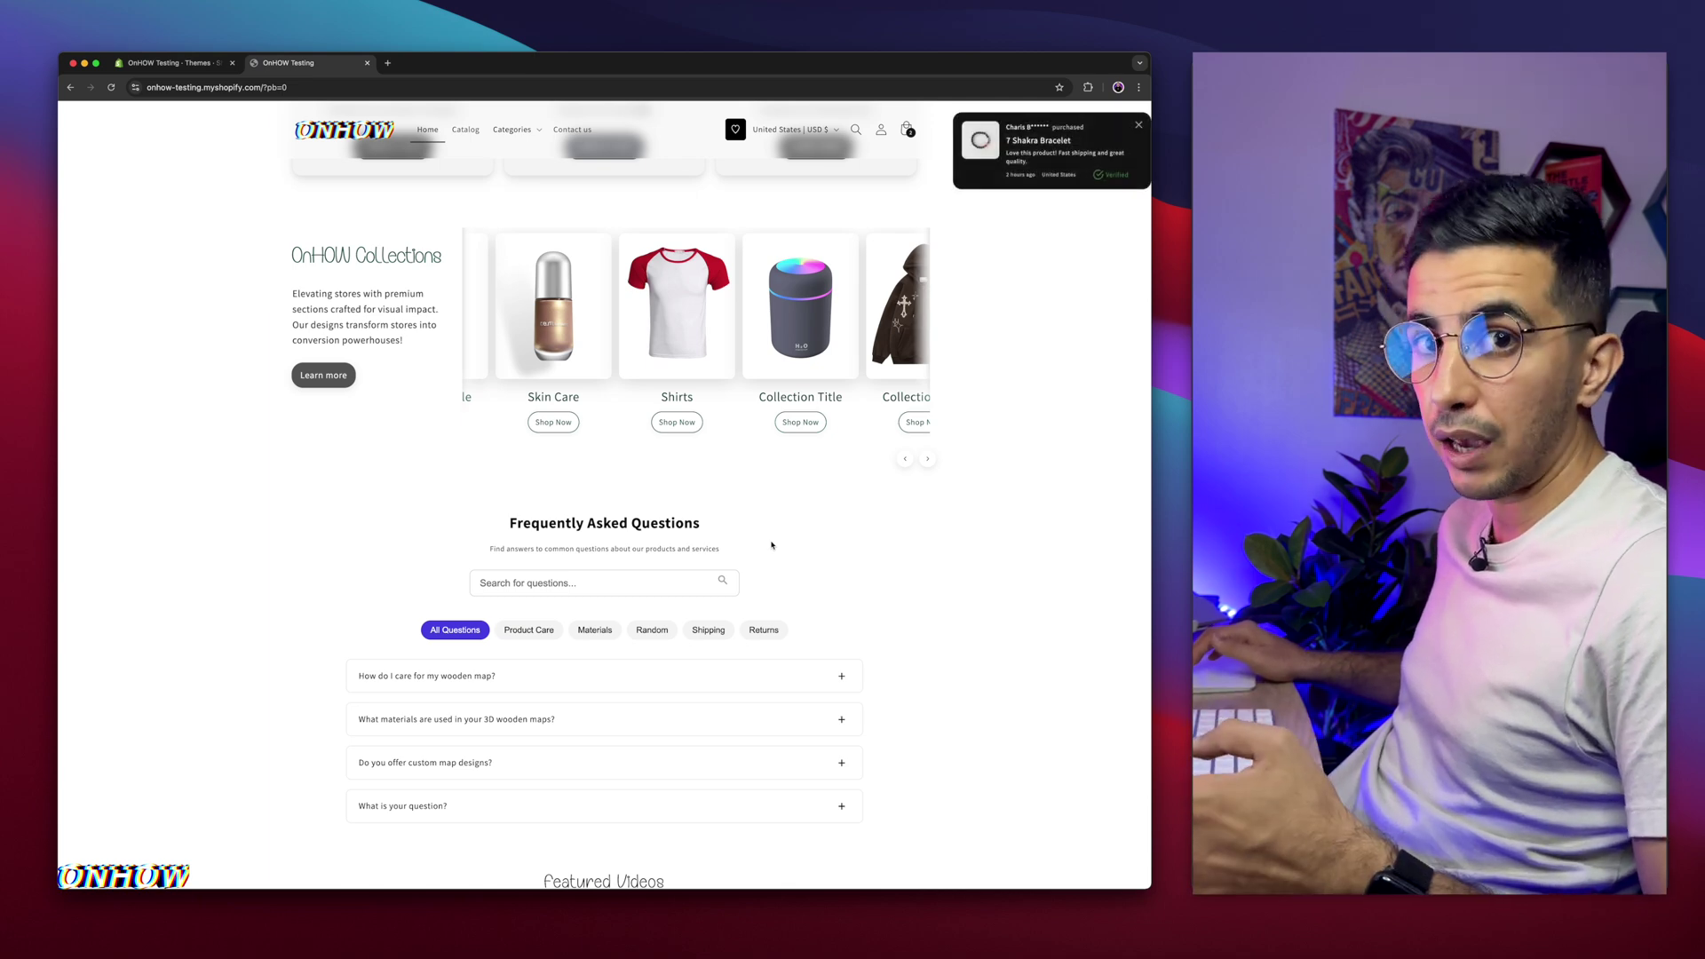
{"action": "scroll", "coordinate": [771, 544], "scroll_direction": "down", "scroll_amount": 5}
{"action": "scroll", "coordinate": [771, 542], "scroll_direction": "down", "scroll_amount": 3}
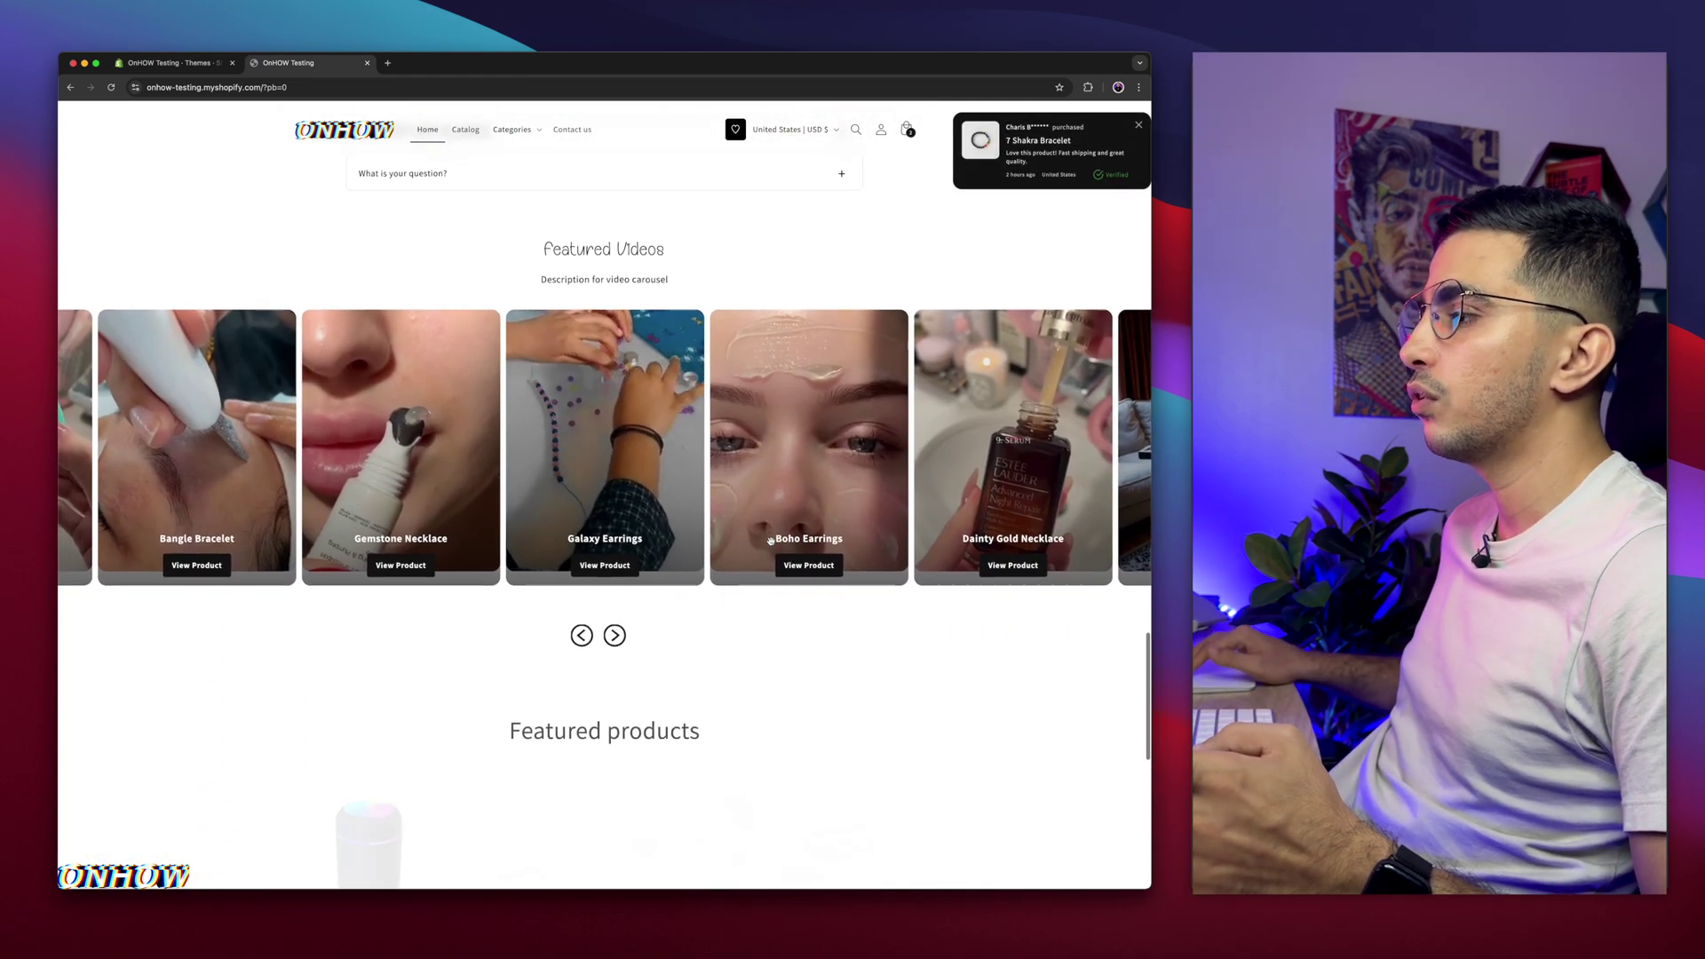
{"action": "scroll", "coordinate": [770, 542], "scroll_direction": "up", "scroll_amount": 10}
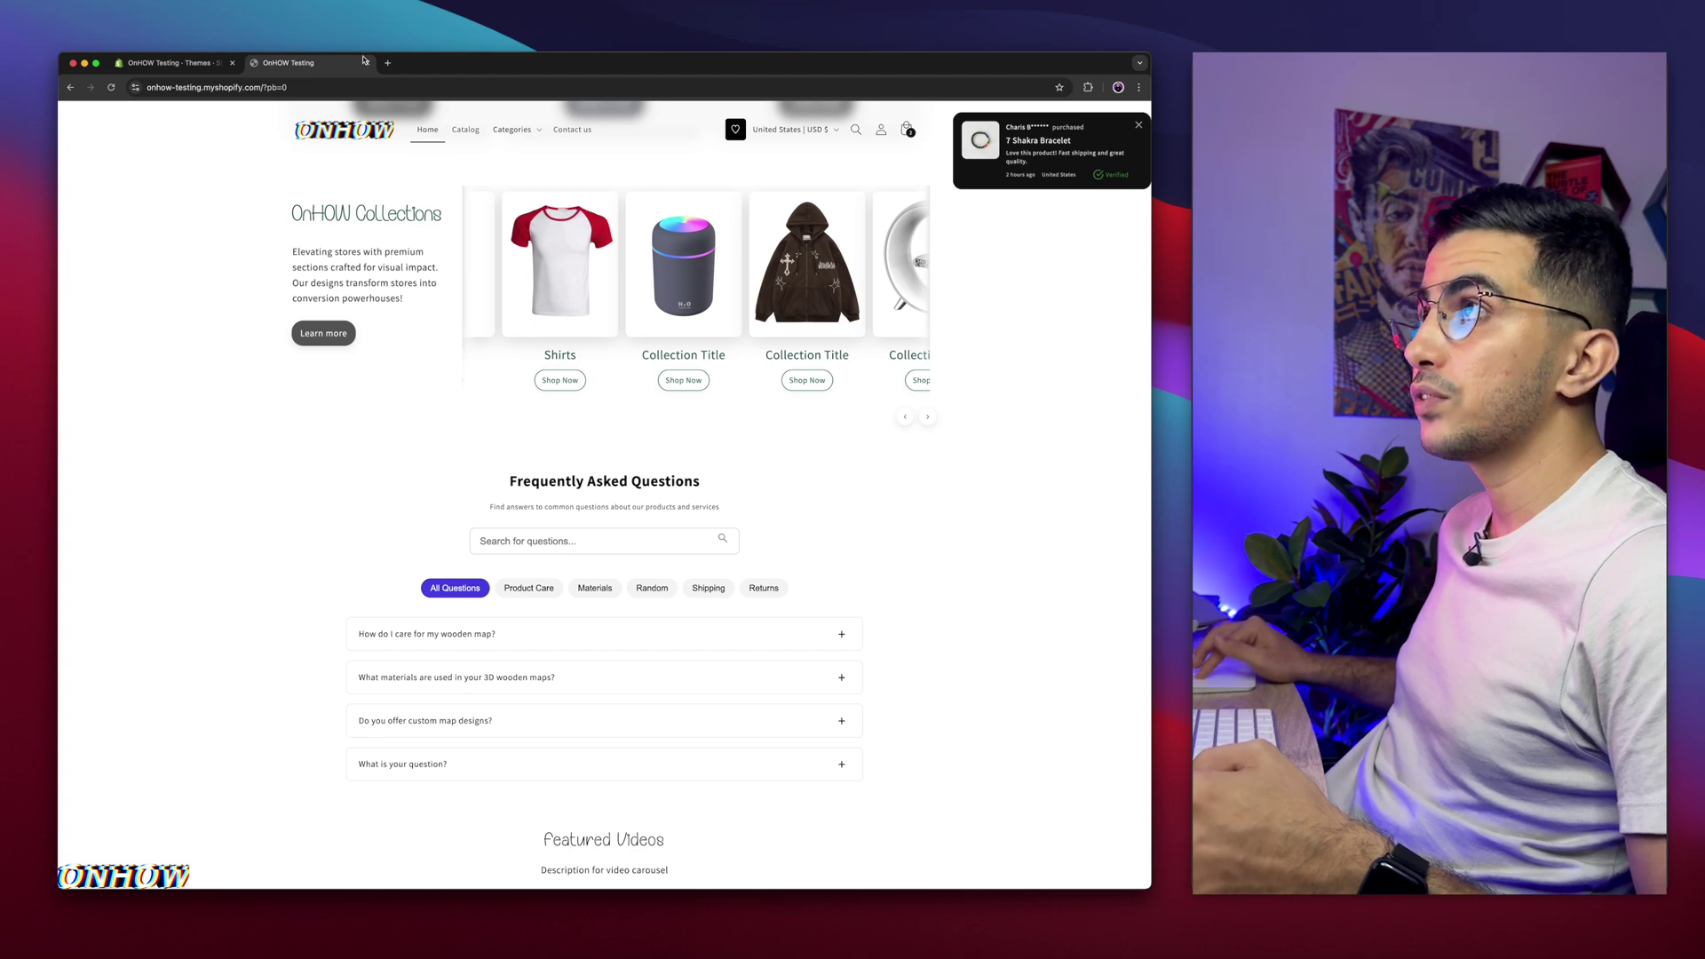
{"action": "left_click", "coordinate": [364, 61]}
Step: Preview the Horizon theme copy in a new tab, scroll through it, then return to Themes admin
{"action": "left_click", "coordinate": [820, 555]}
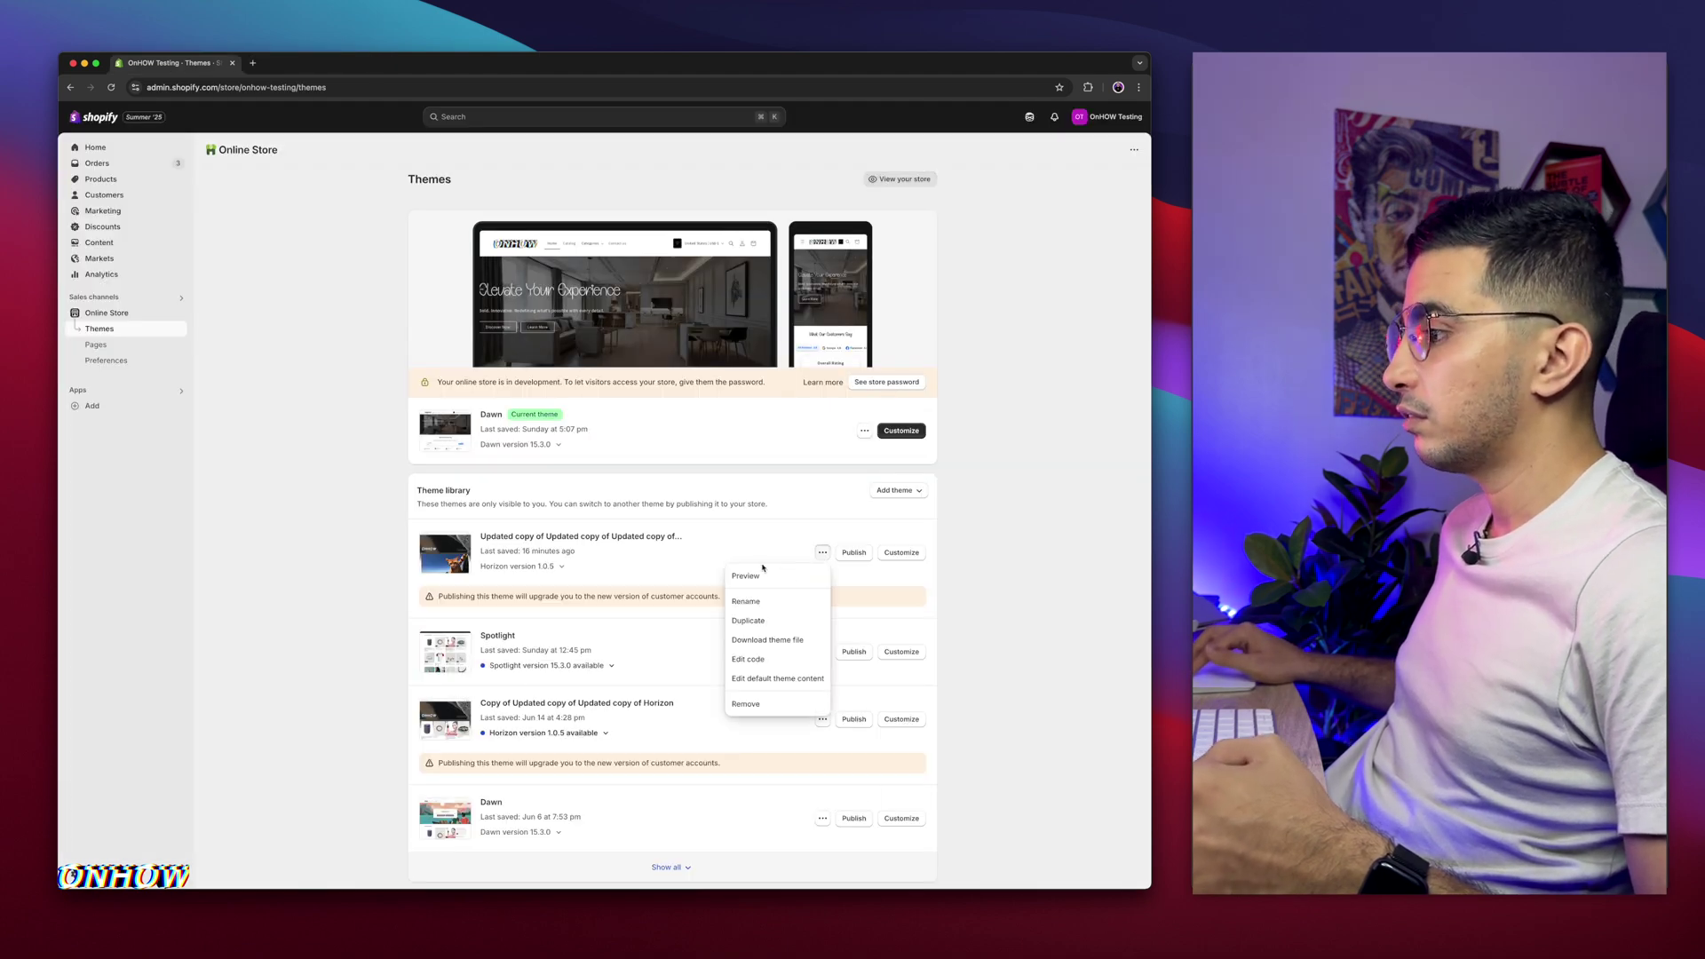
{"action": "left_click", "coordinate": [754, 578]}
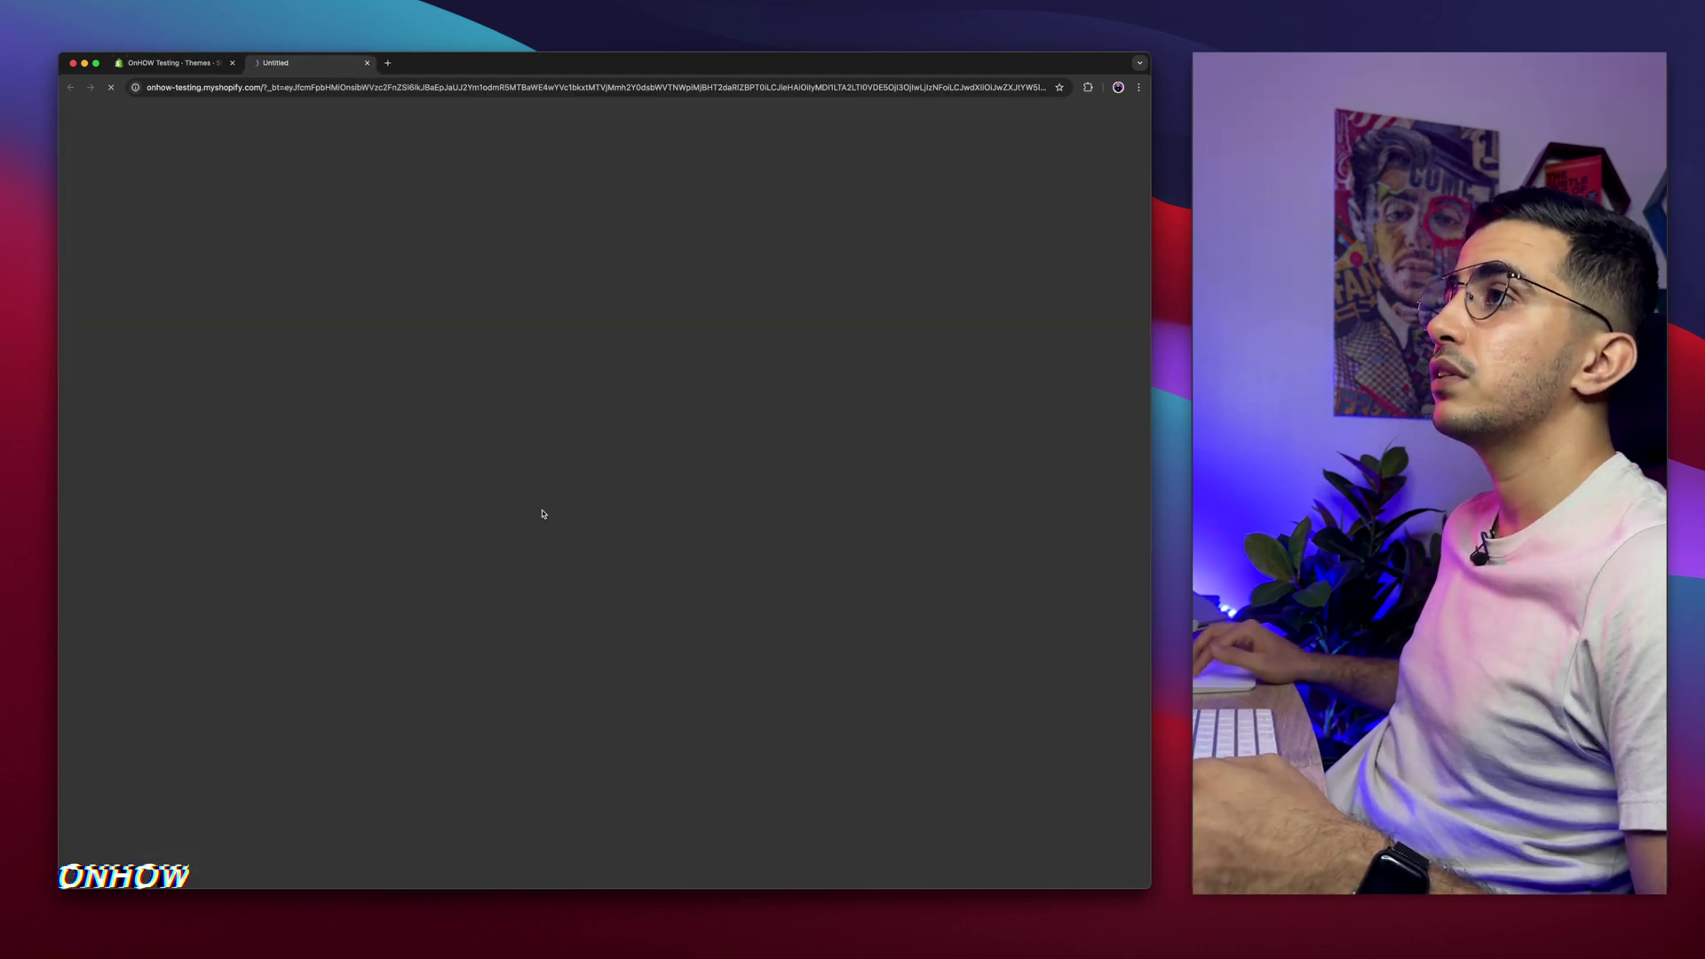
{"action": "scroll", "coordinate": [542, 513], "scroll_direction": "down", "scroll_amount": 4}
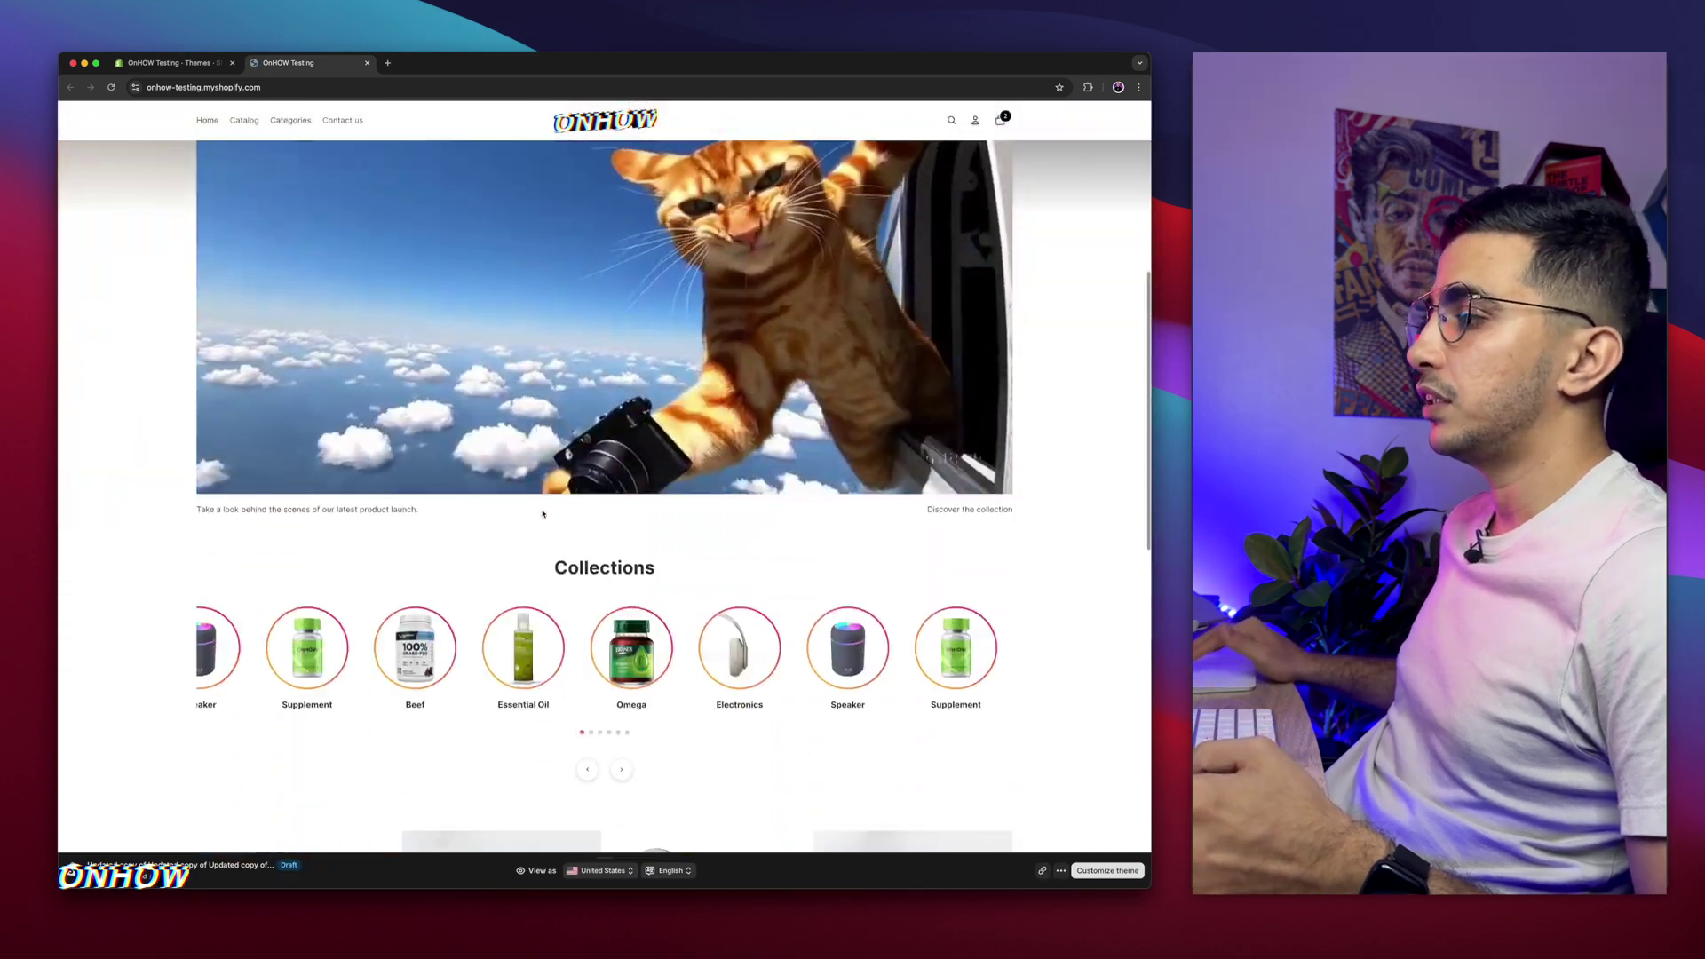
{"action": "scroll", "coordinate": [543, 513], "scroll_direction": "down", "scroll_amount": 10}
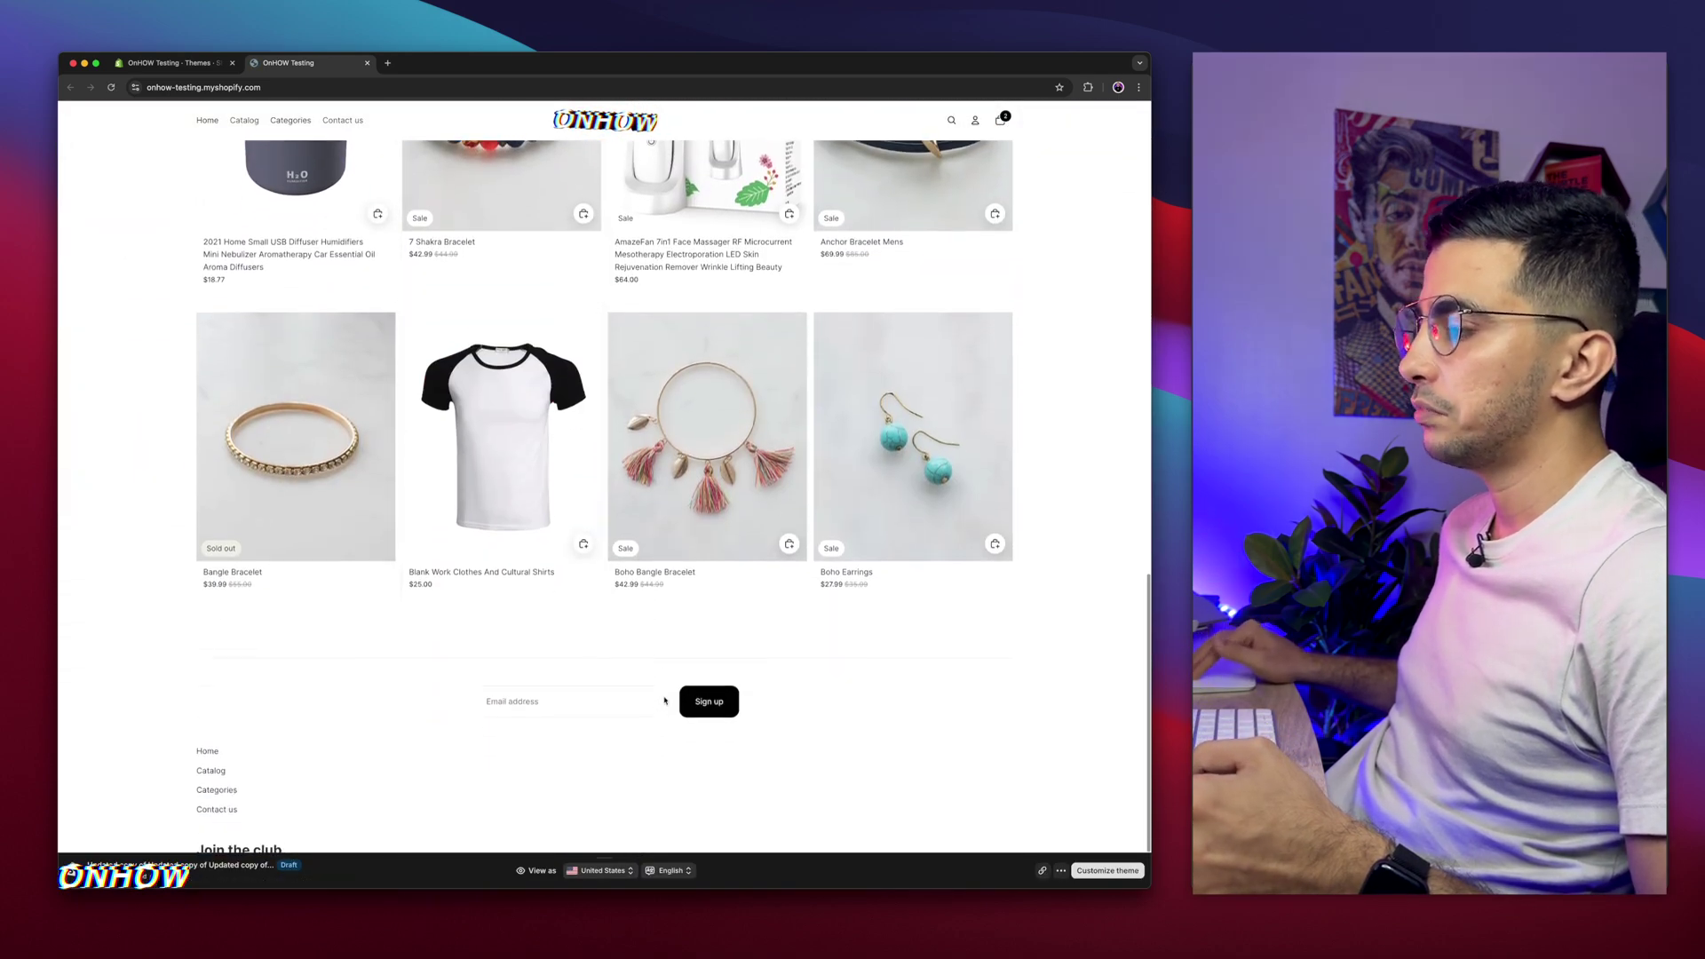
{"action": "scroll", "coordinate": [657, 648], "scroll_direction": "down", "scroll_amount": 1}
{"action": "scroll", "coordinate": [664, 516], "scroll_direction": "up", "scroll_amount": 5}
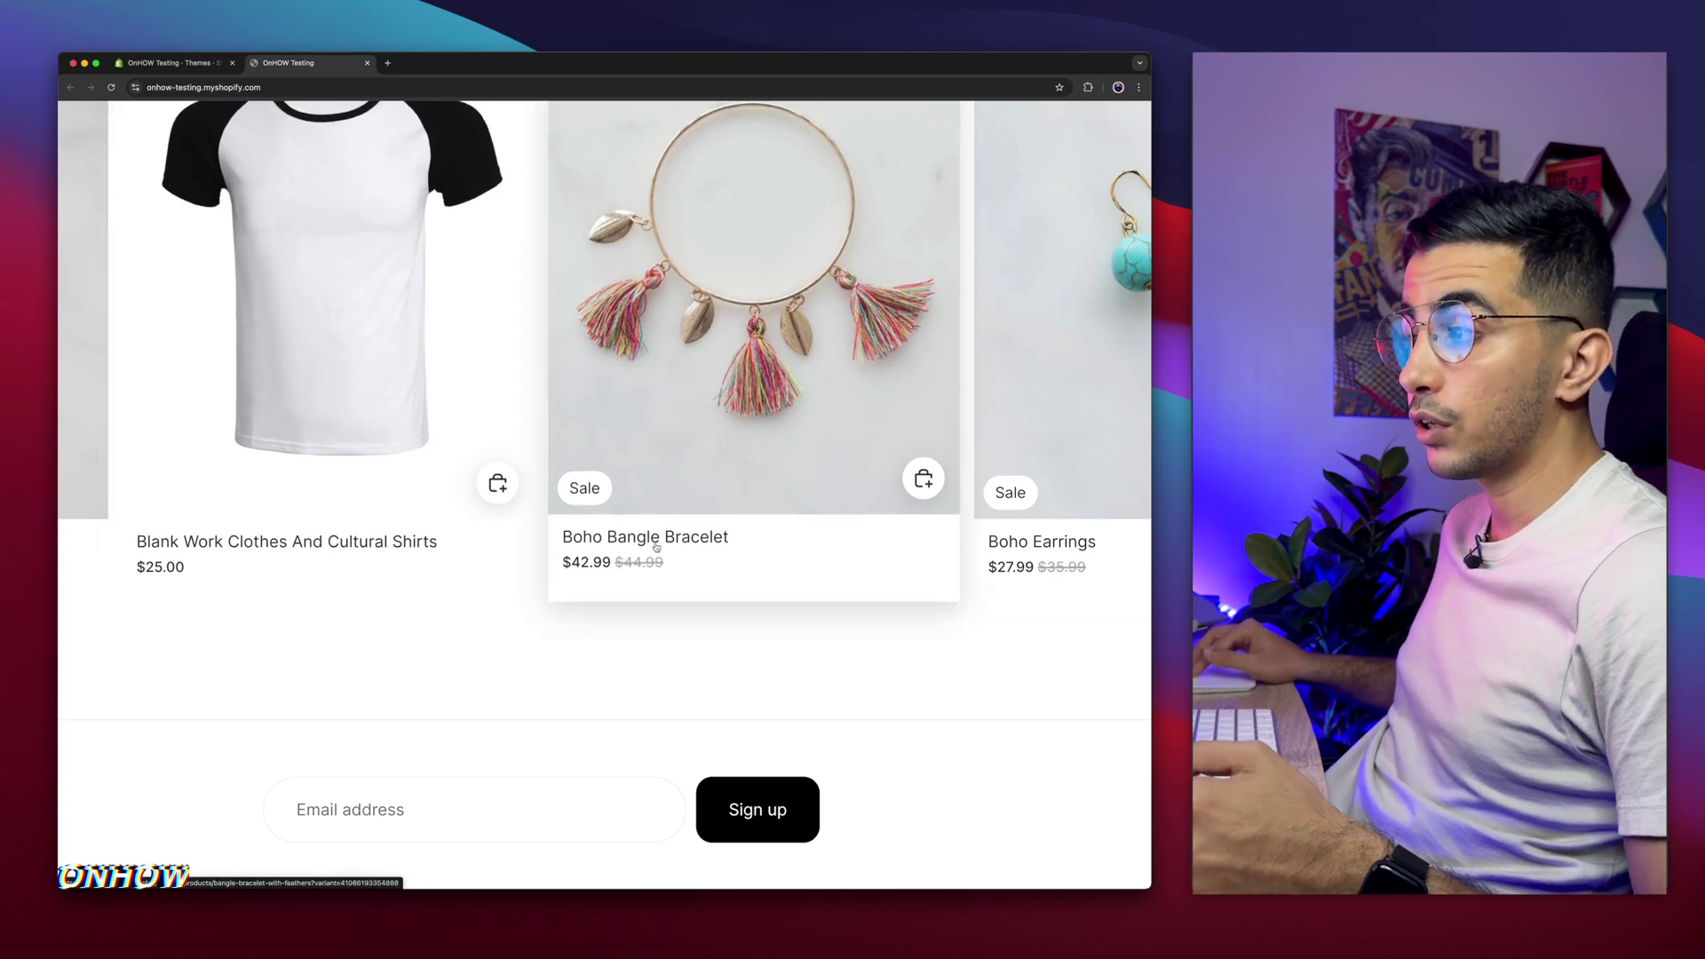
{"action": "scroll", "coordinate": [657, 547], "scroll_direction": "down", "scroll_amount": 5}
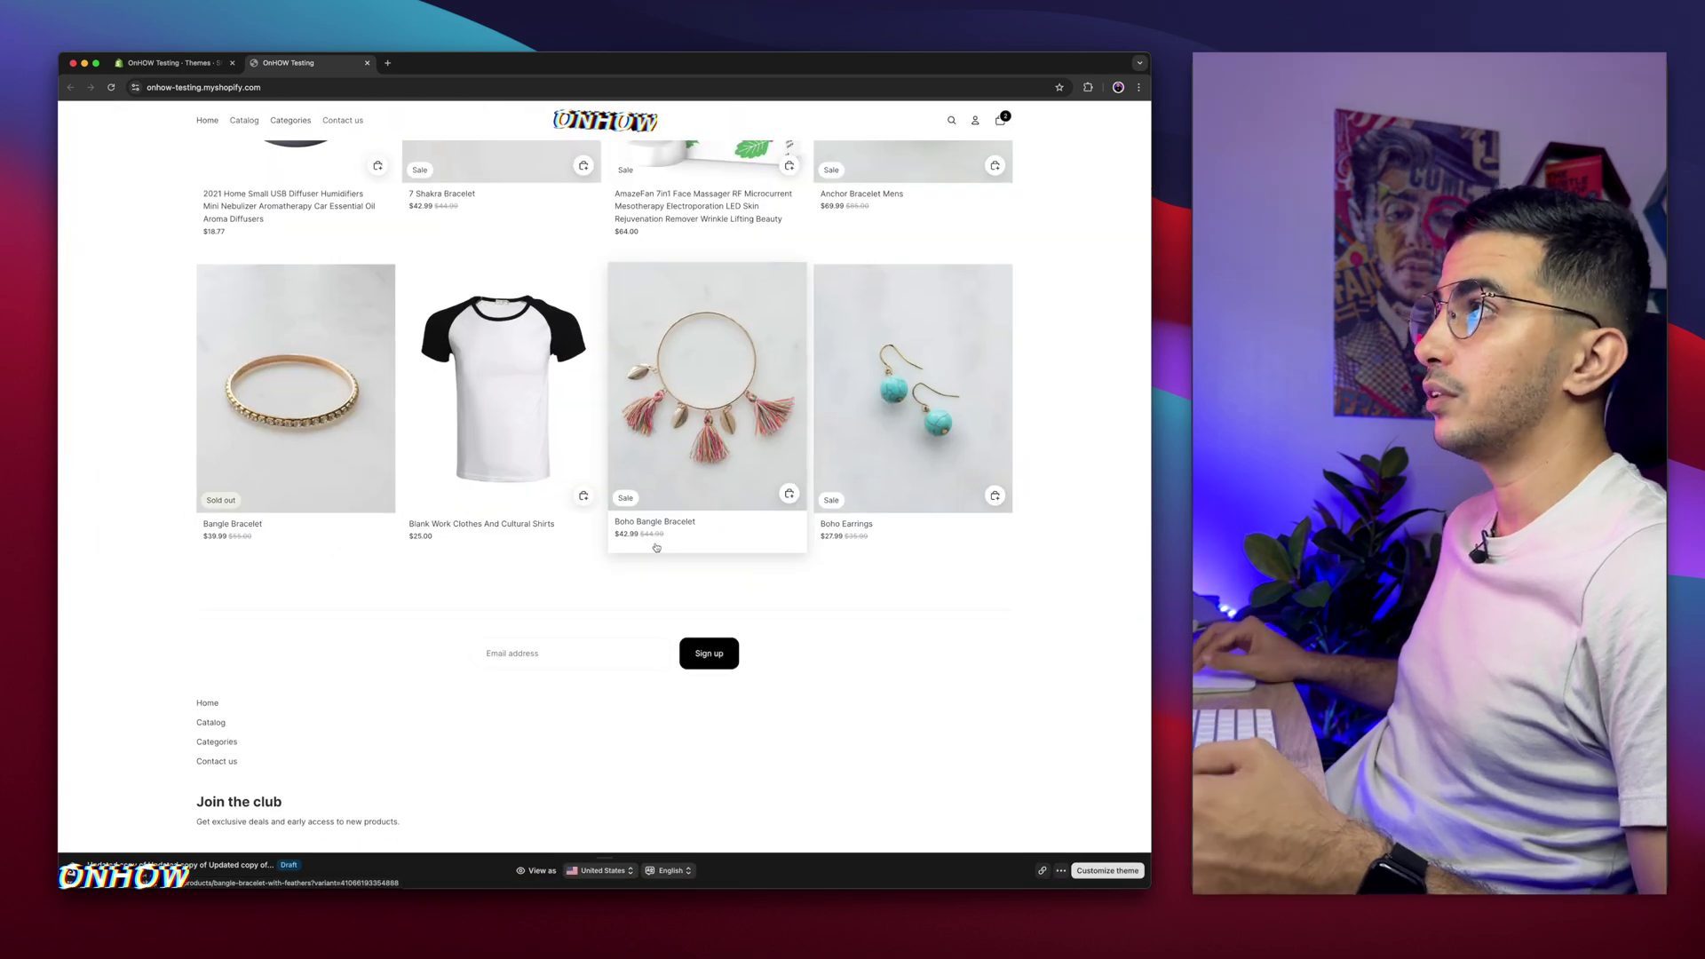
{"action": "scroll", "coordinate": [706, 133], "scroll_direction": "up", "scroll_amount": 5}
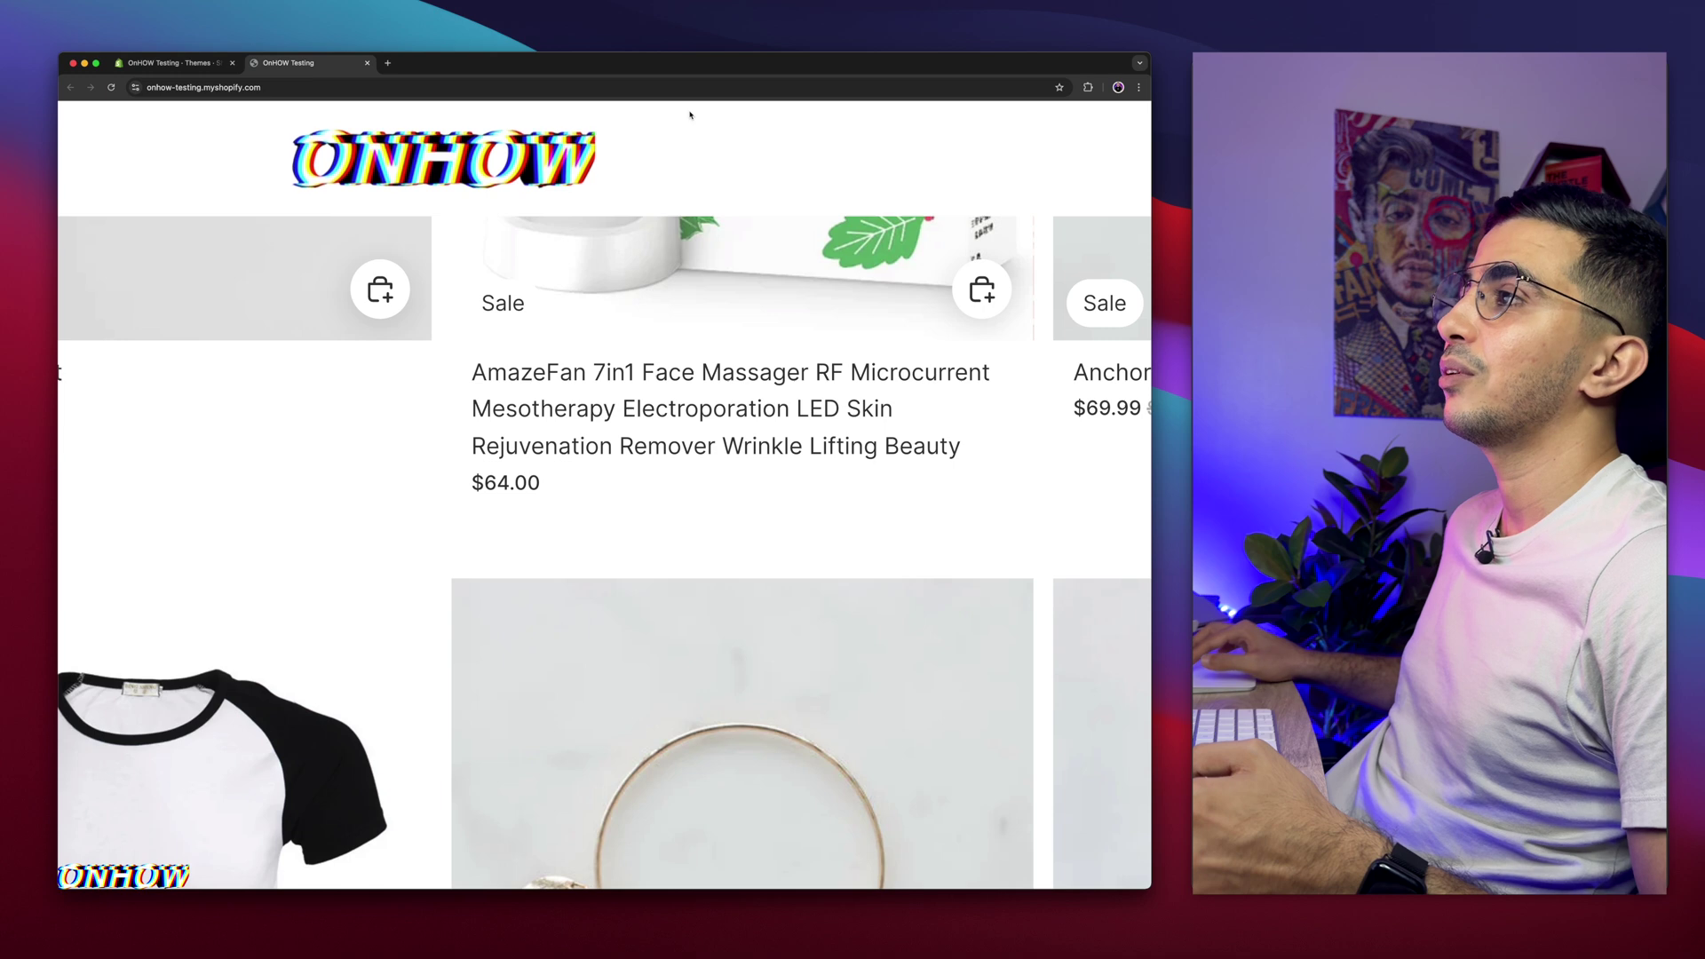
{"action": "scroll", "coordinate": [690, 115], "scroll_direction": "down", "scroll_amount": 5}
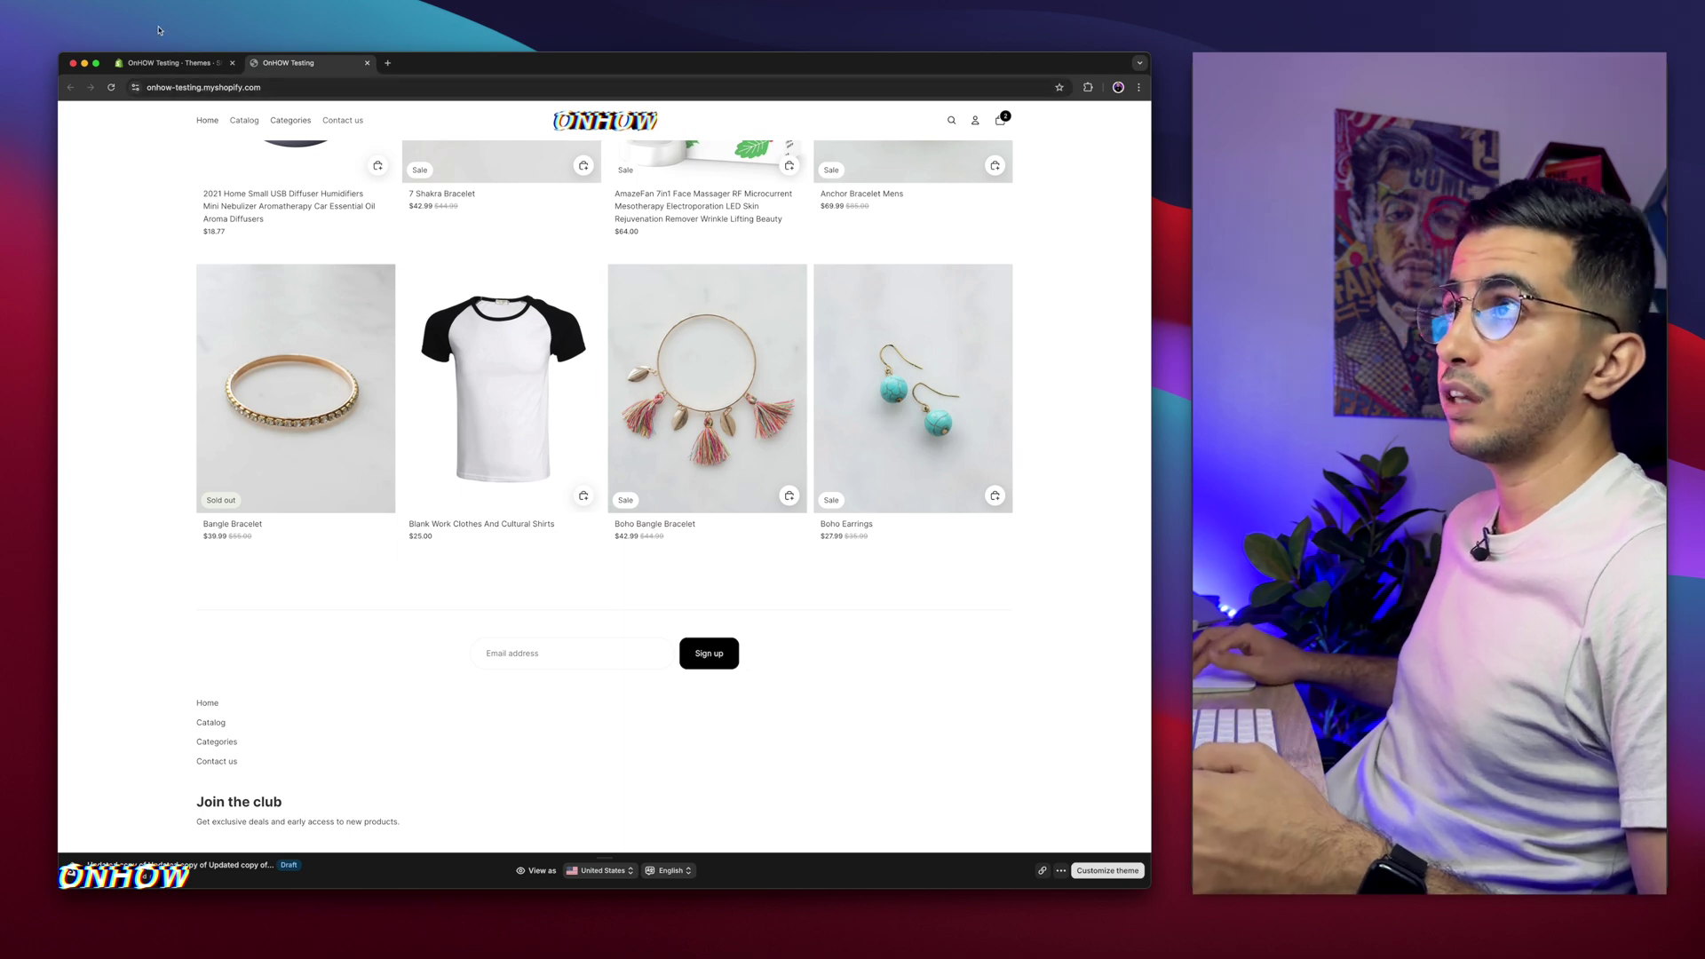
{"action": "left_click", "coordinate": [169, 63]}
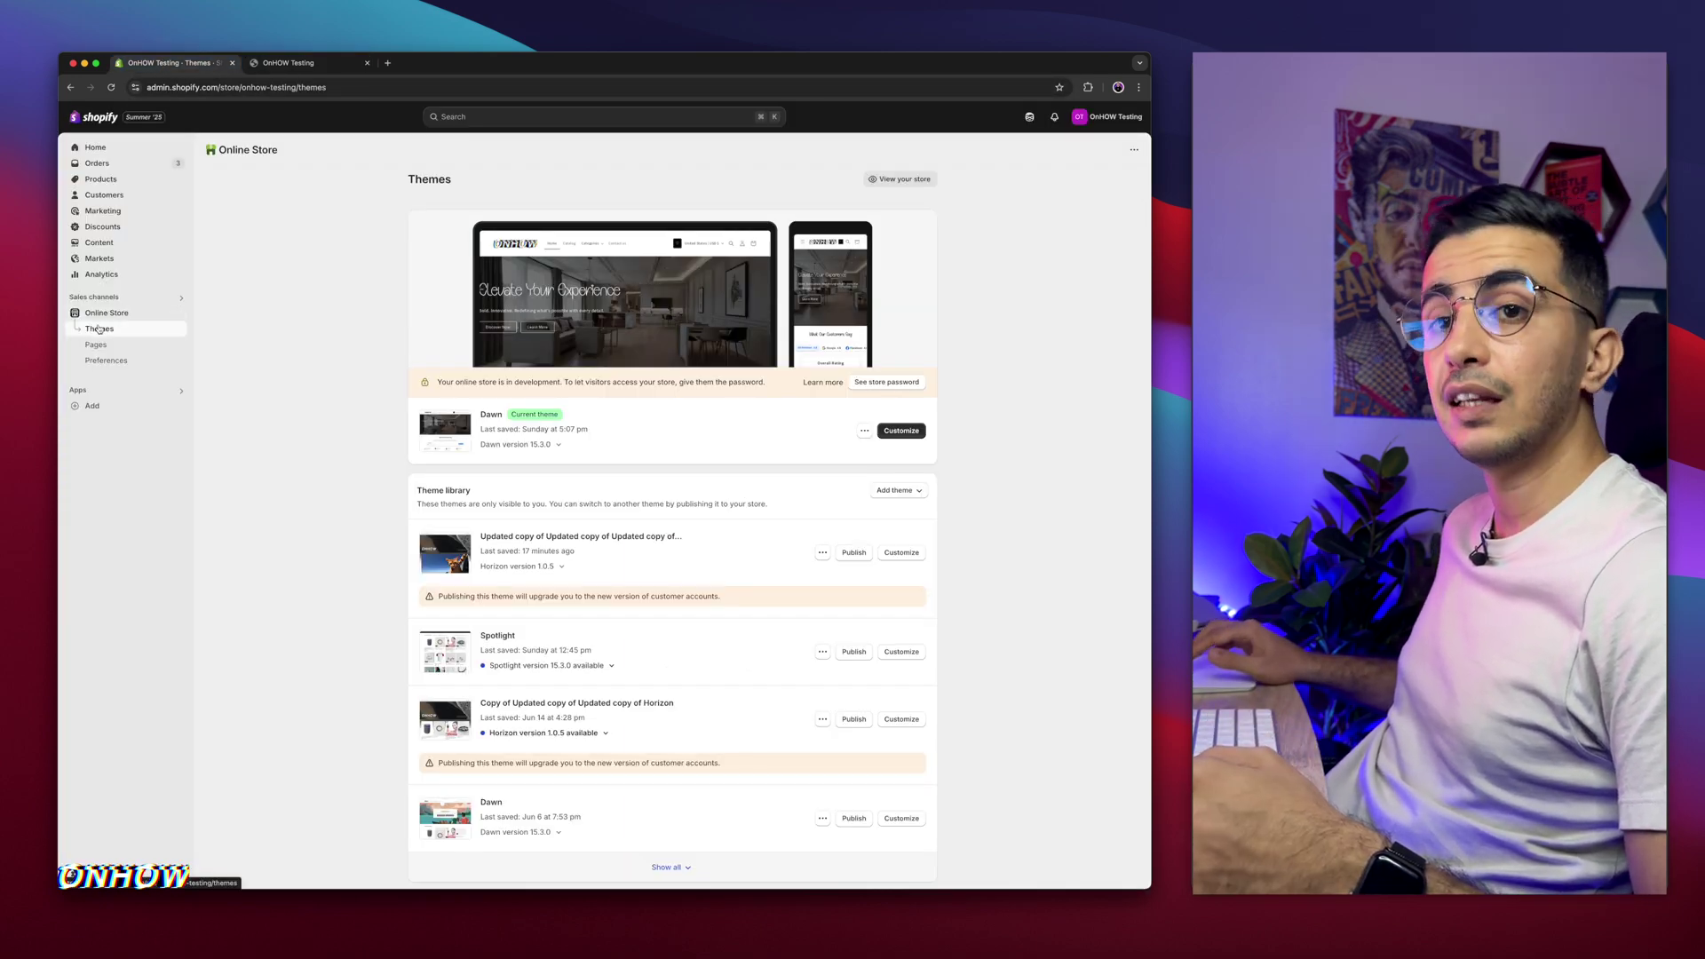
Step: Choose Edit code from the Horizon theme copy's actions menu
{"action": "left_click", "coordinate": [823, 553]}
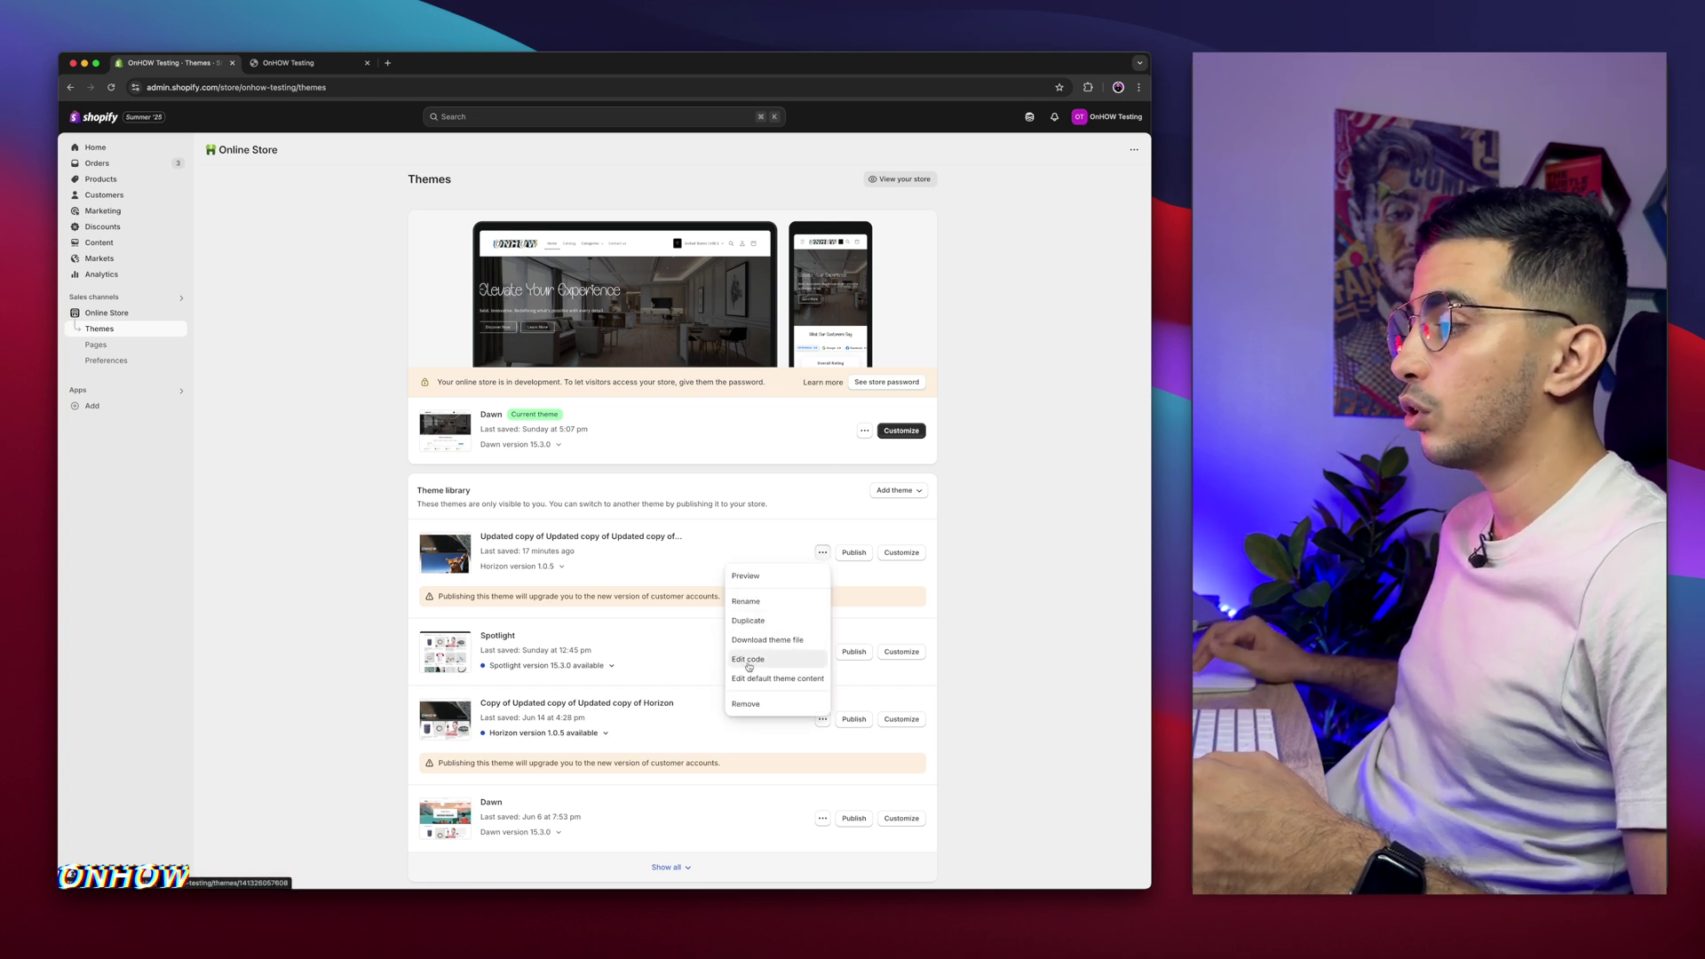
{"action": "left_click", "coordinate": [861, 430]}
{"action": "left_click", "coordinate": [833, 558]}
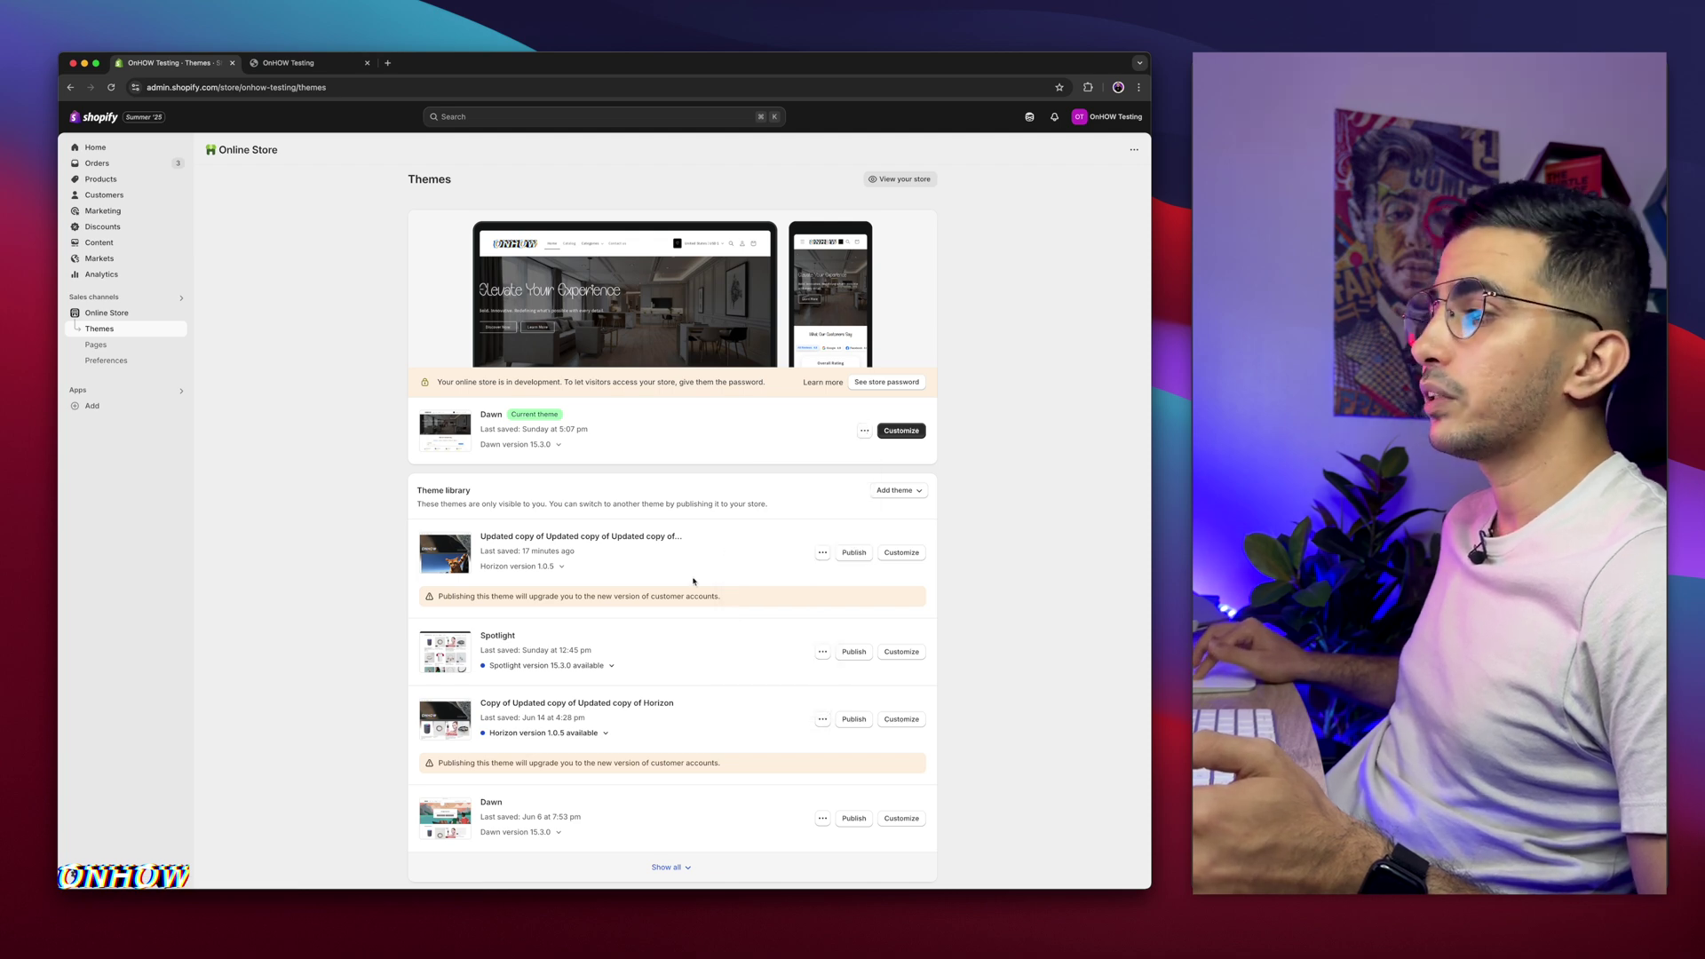
{"action": "left_click", "coordinate": [823, 554]}
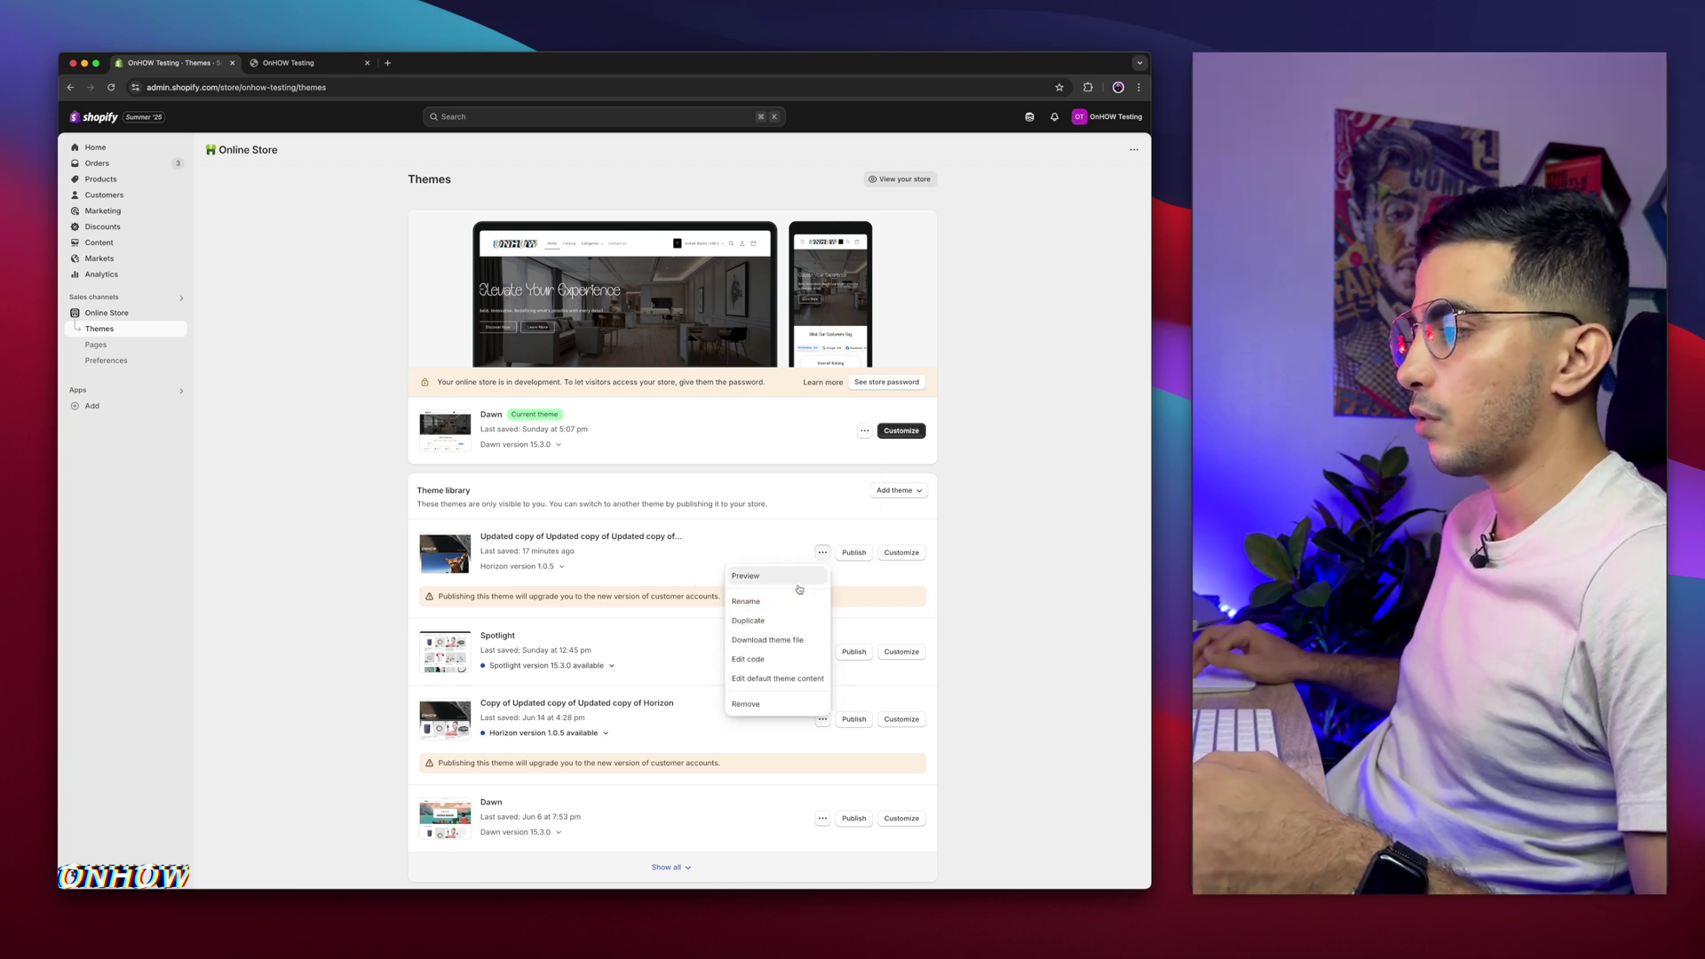
{"action": "left_click", "coordinate": [741, 660]}
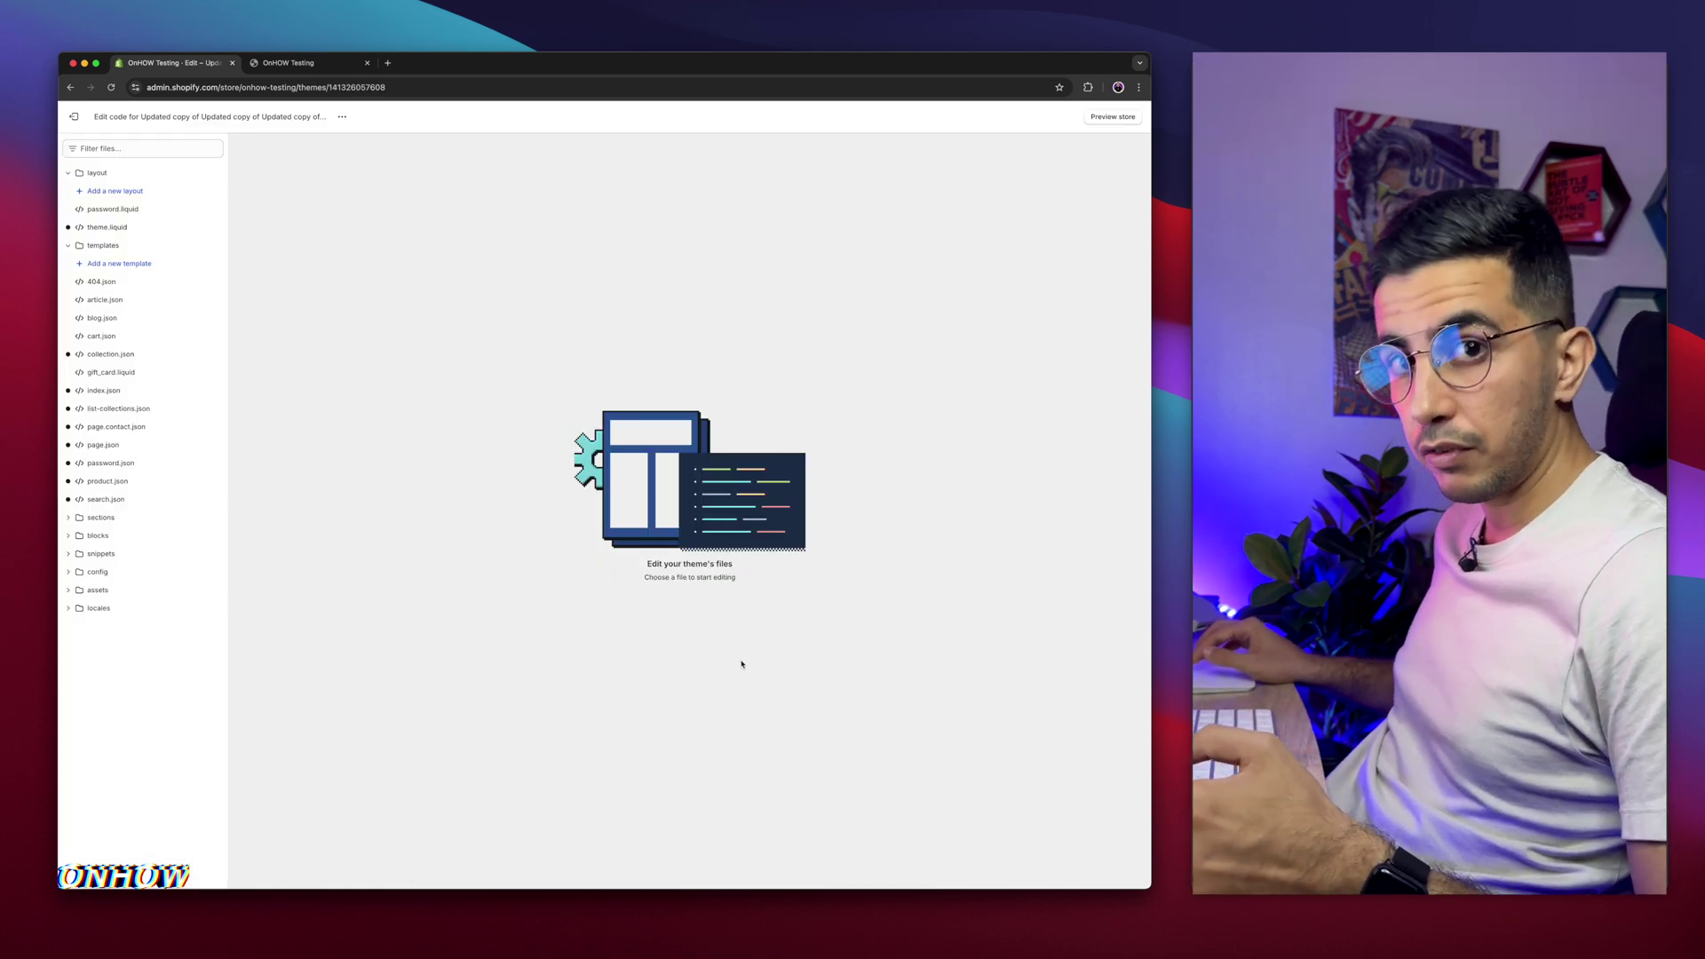
Step: In the sections folder, add a new Liquid section named testimonials-slider
{"action": "scroll", "coordinate": [107, 473], "scroll_direction": "up", "scroll_amount": 5}
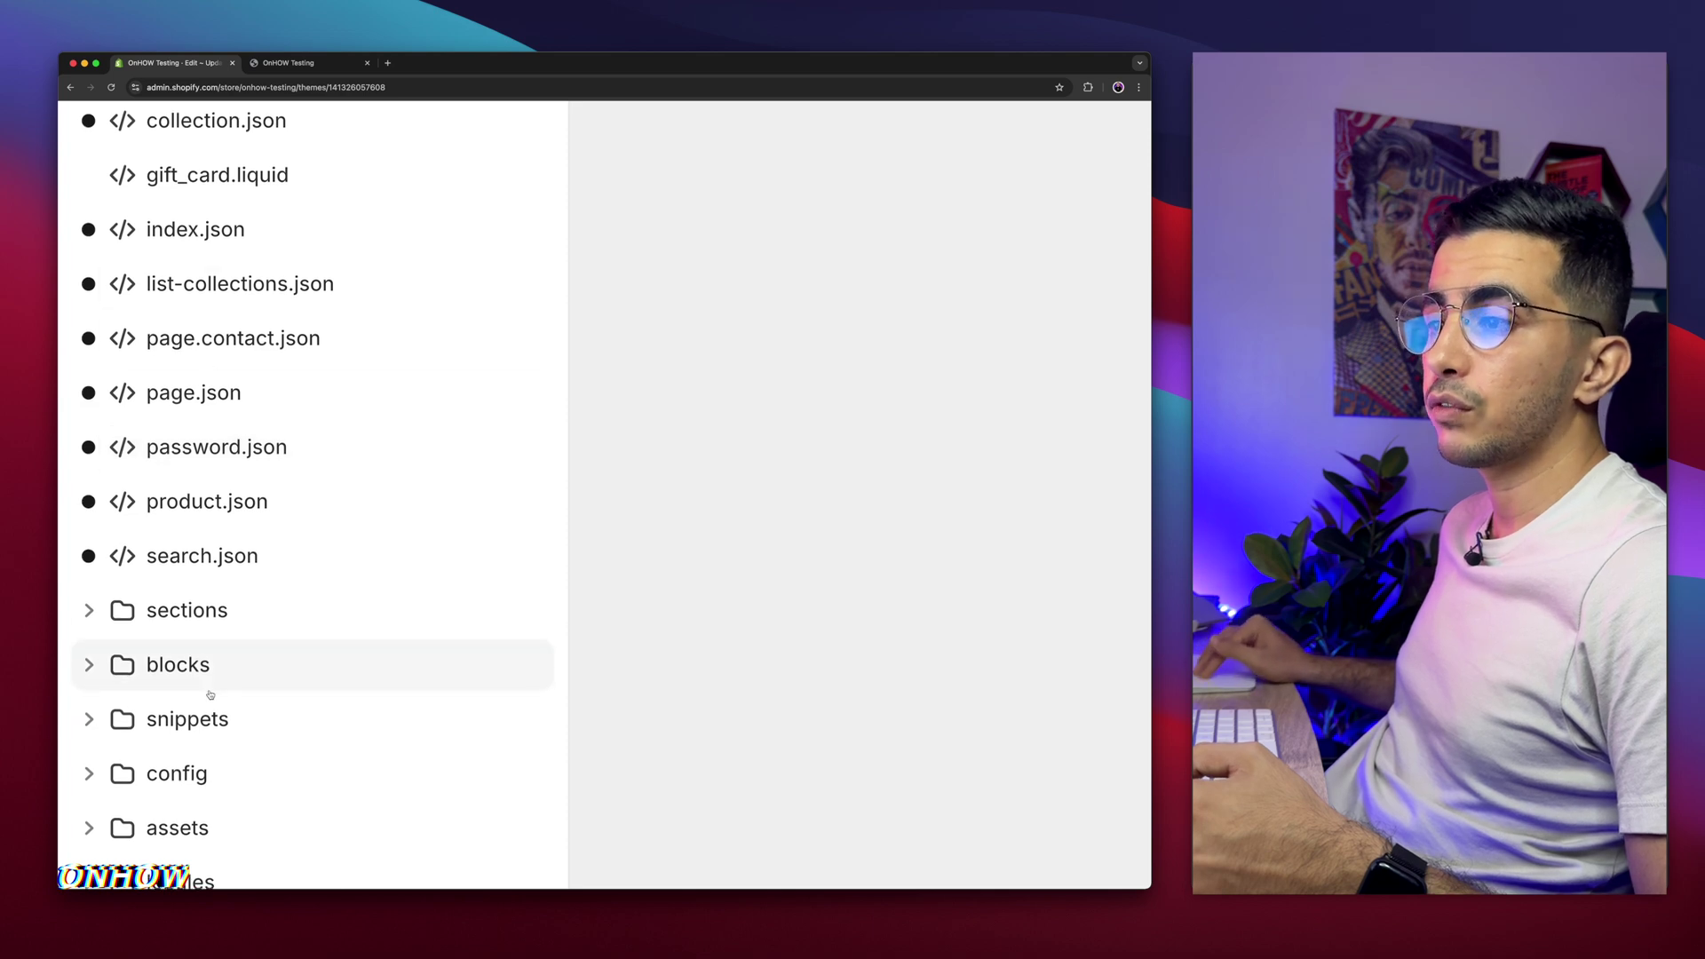
{"action": "scroll", "coordinate": [186, 533], "scroll_direction": "down", "scroll_amount": 3}
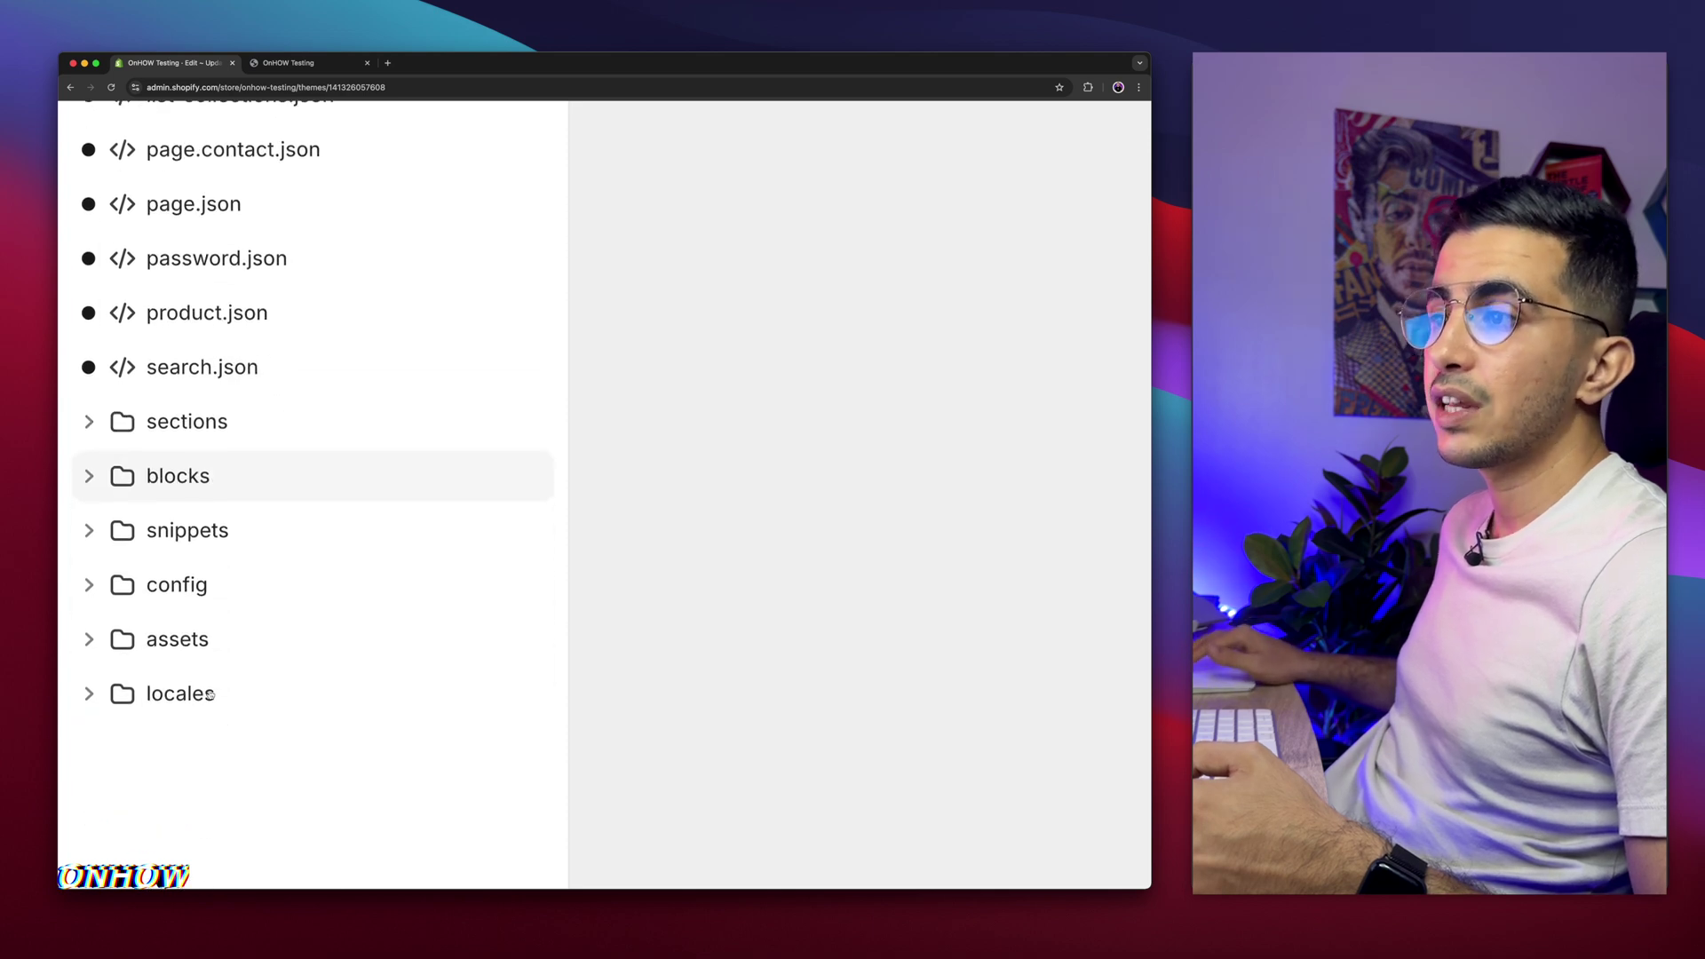
{"action": "left_click", "coordinate": [158, 425]}
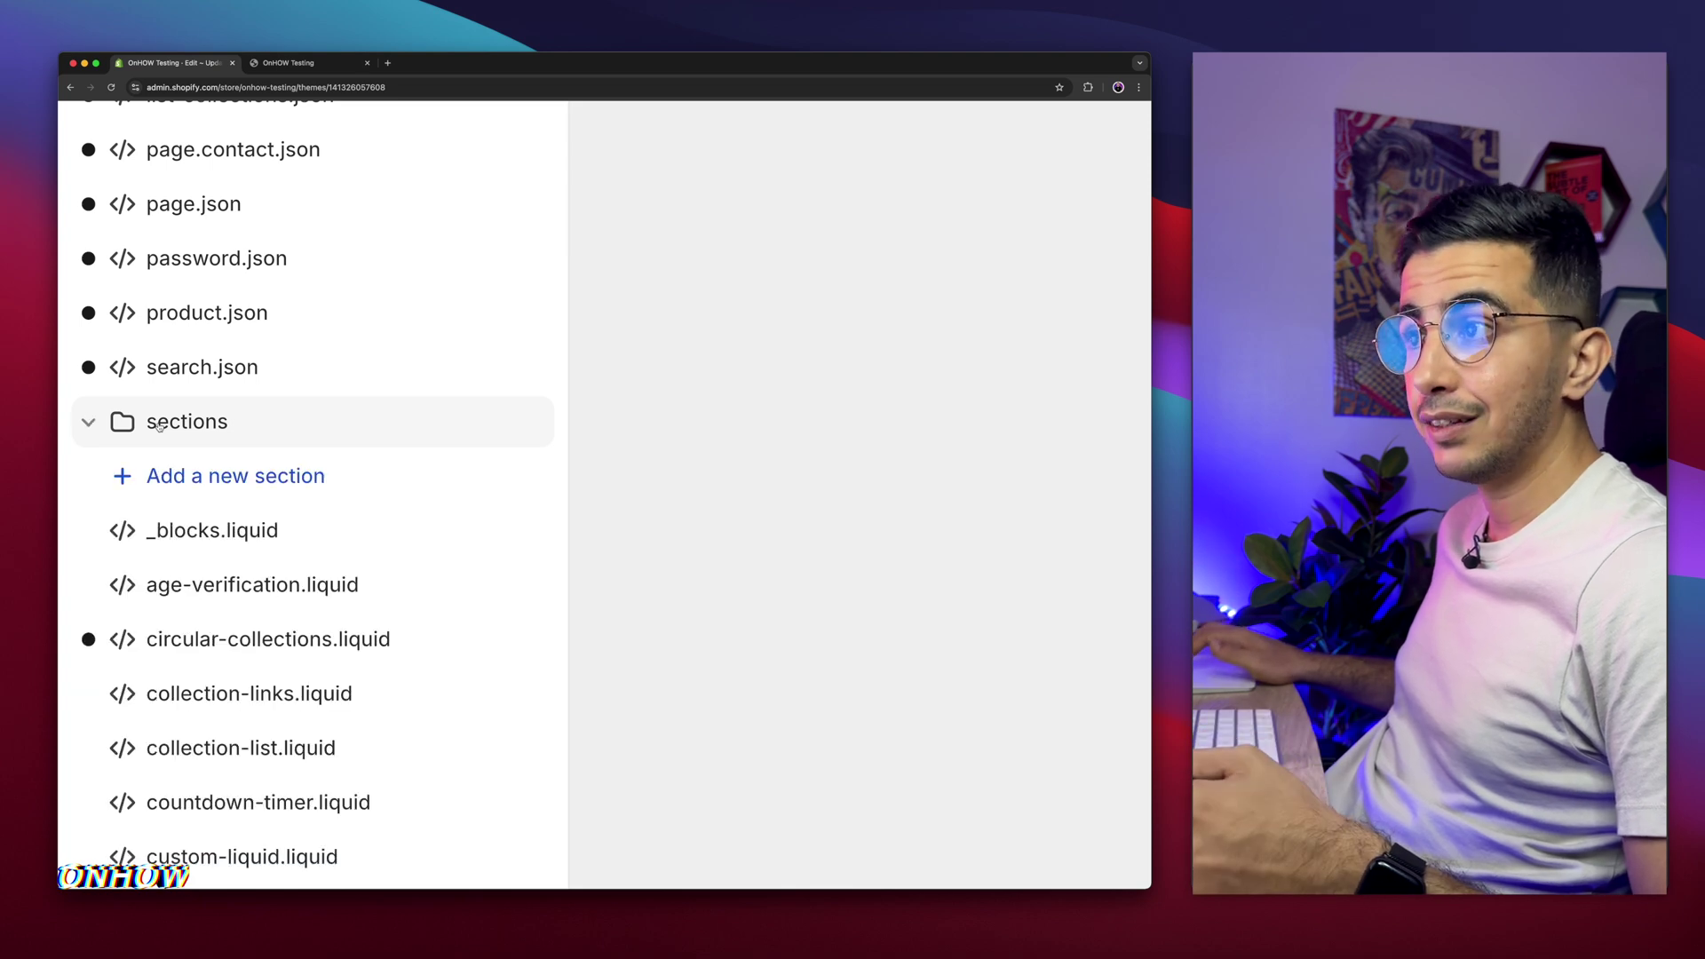
{"action": "left_click", "coordinate": [206, 480]}
{"action": "left_click", "coordinate": [549, 516]}
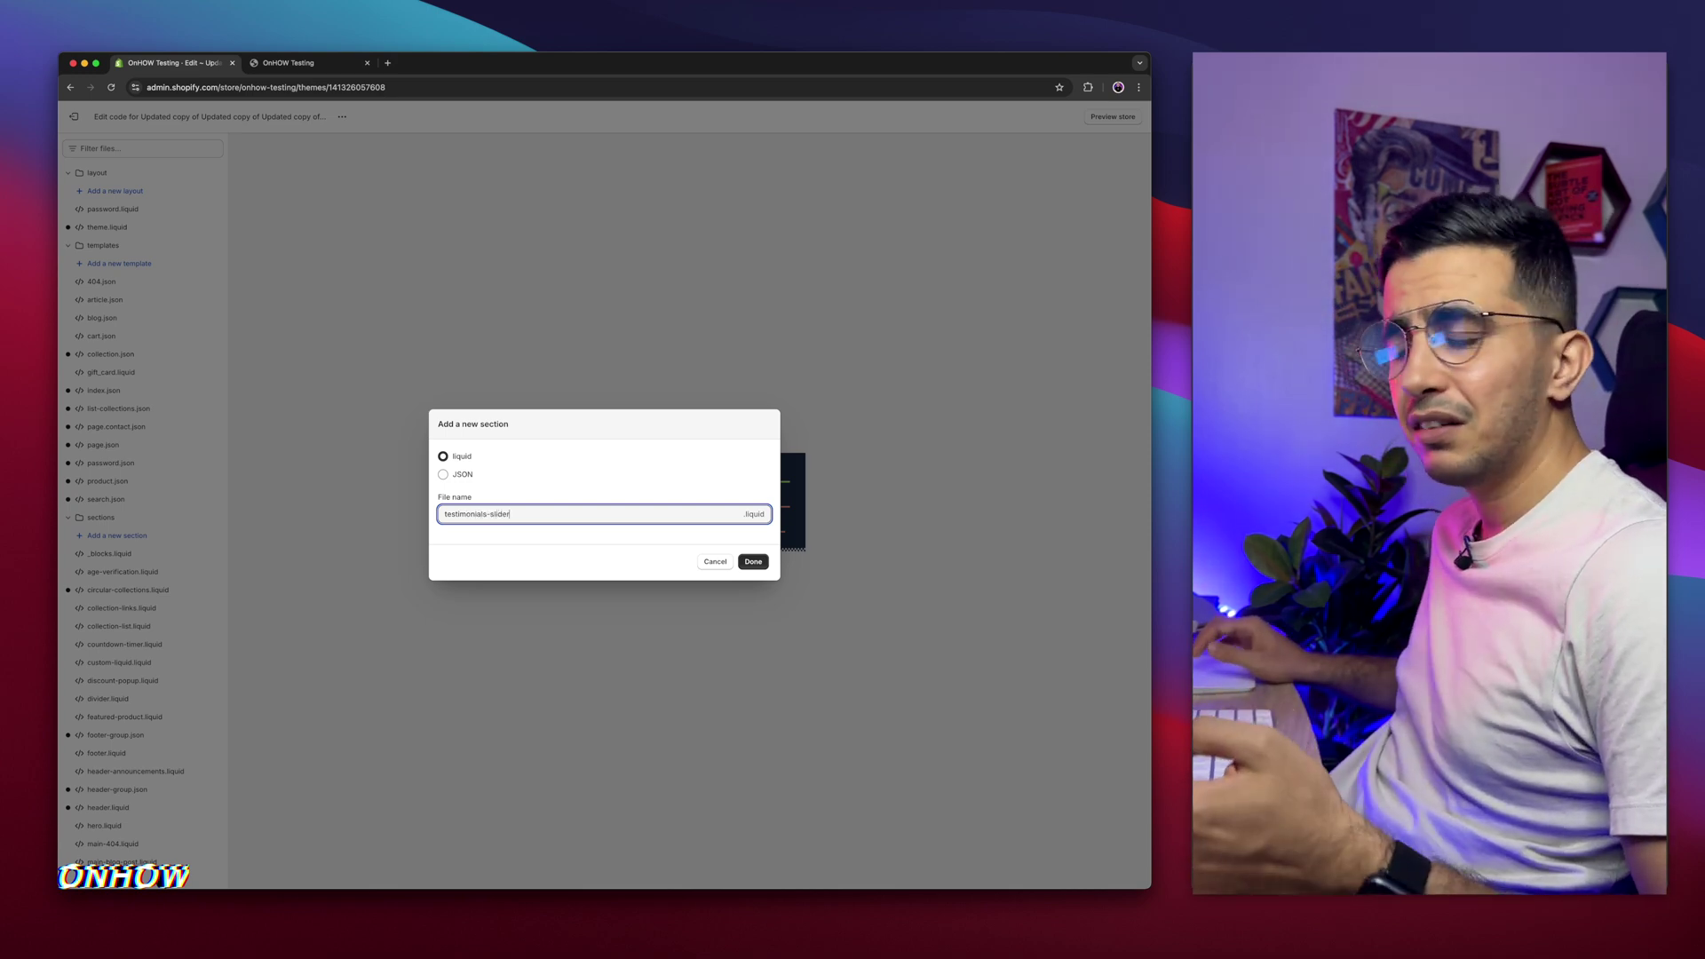
{"action": "left_click", "coordinate": [750, 562]}
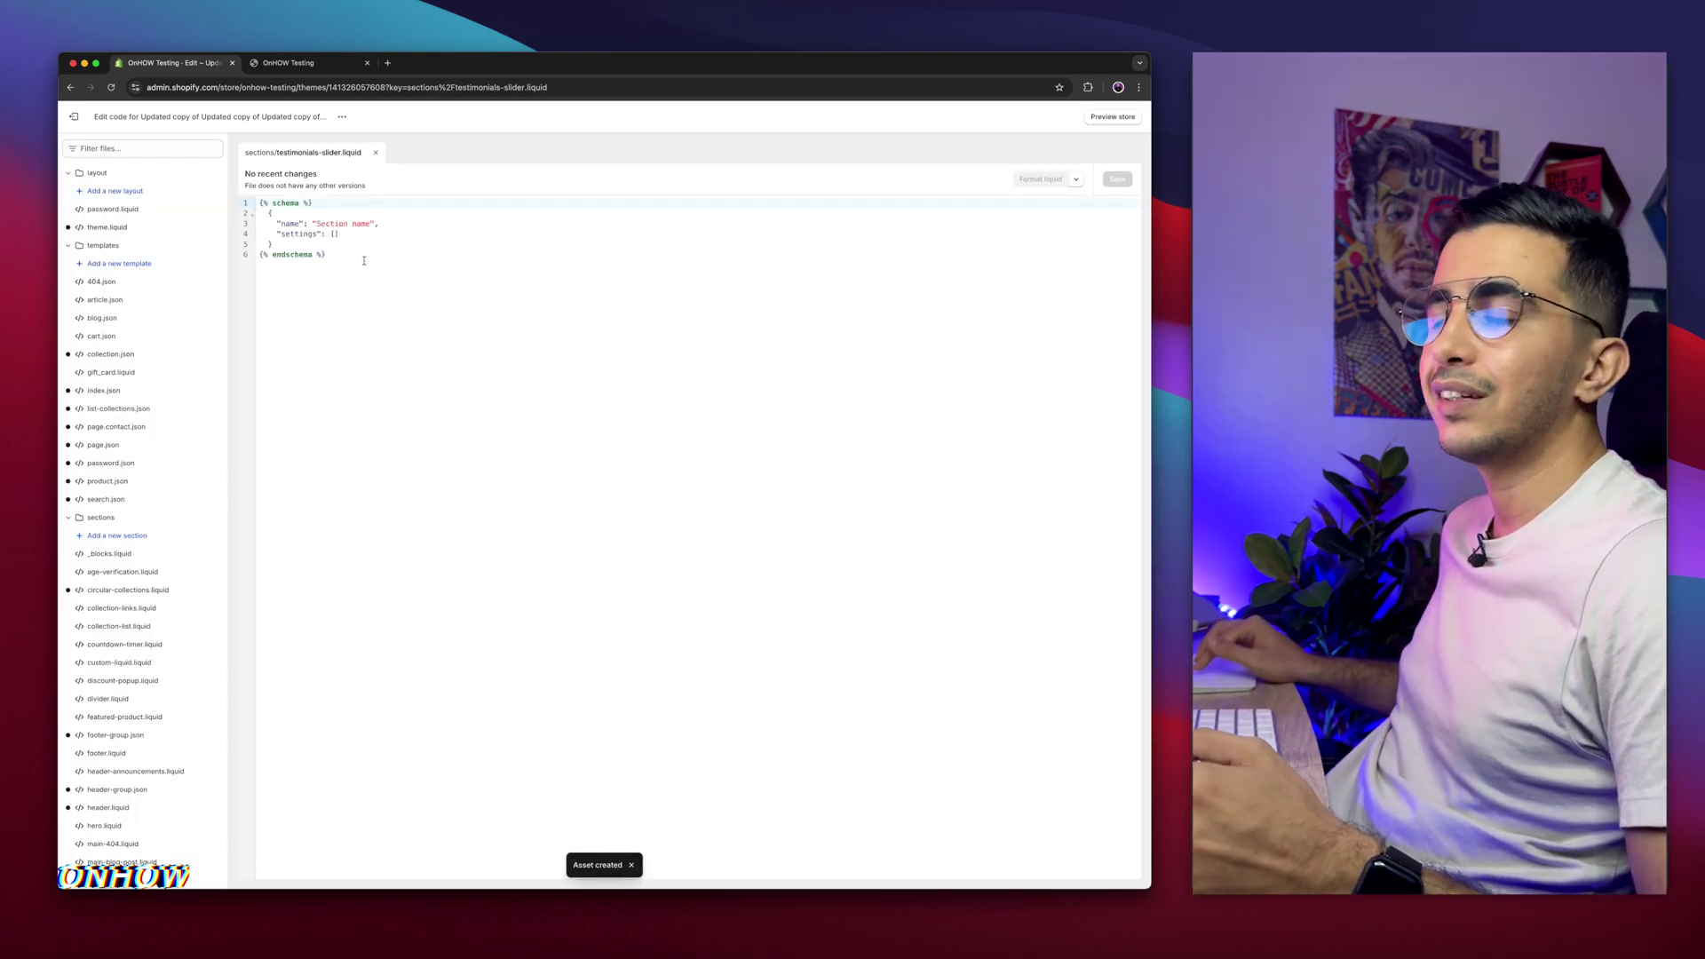
Step: Replace the placeholder schema with the pasted testimonials slider code and exit to the Themes page
{"action": "key", "text": "shift+Up"}
{"action": "key", "text": "shift+Up"}
{"action": "key", "text": "shift+Up"}
{"action": "key", "text": "shift+Up"}
{"action": "key", "text": "shift+Up"}
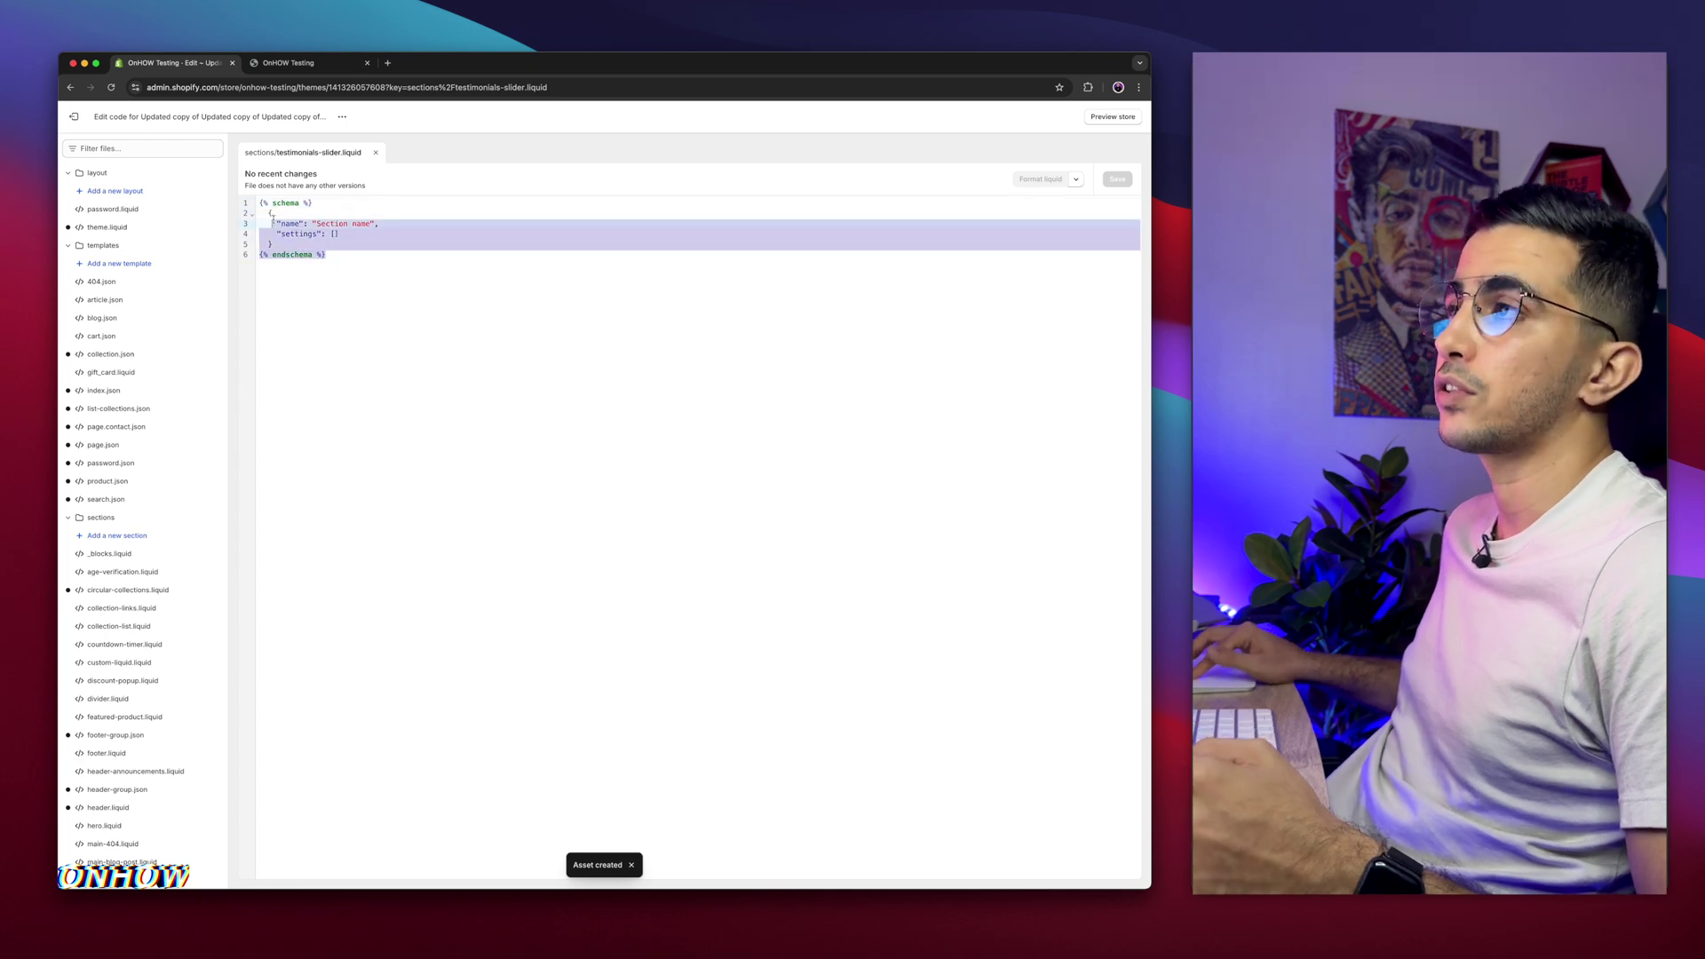
{"action": "key", "text": "BackSpace"}
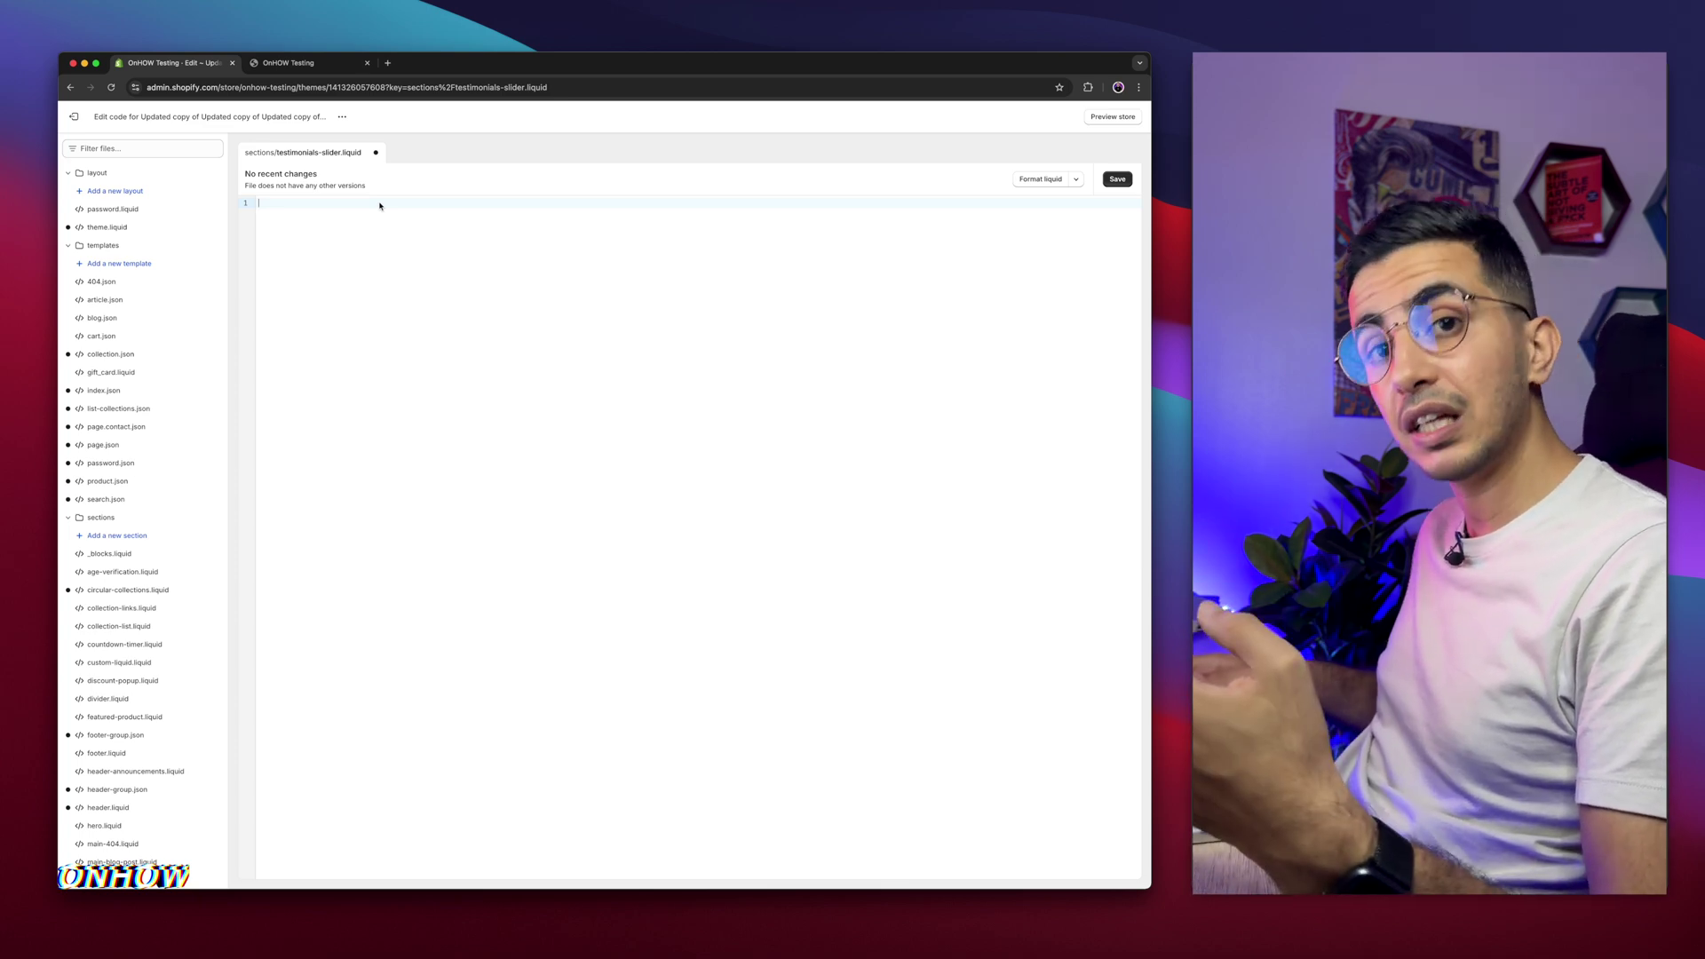
{"action": "key", "text": "super+v"}
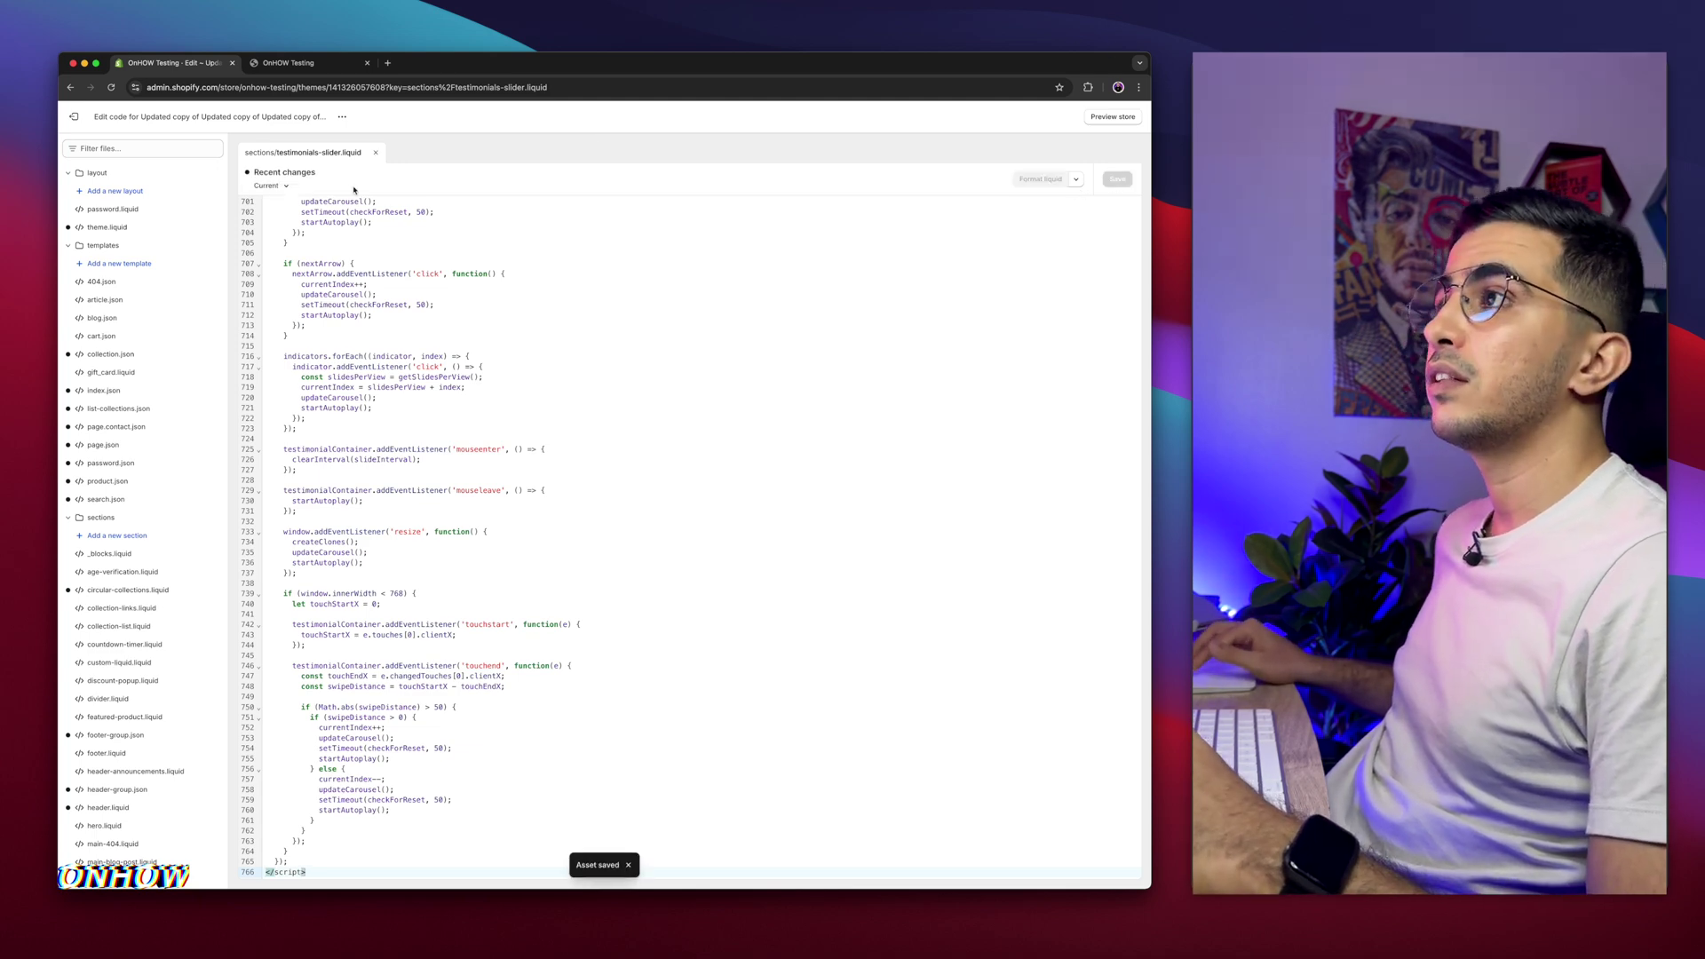
{"action": "left_click", "coordinate": [71, 118]}
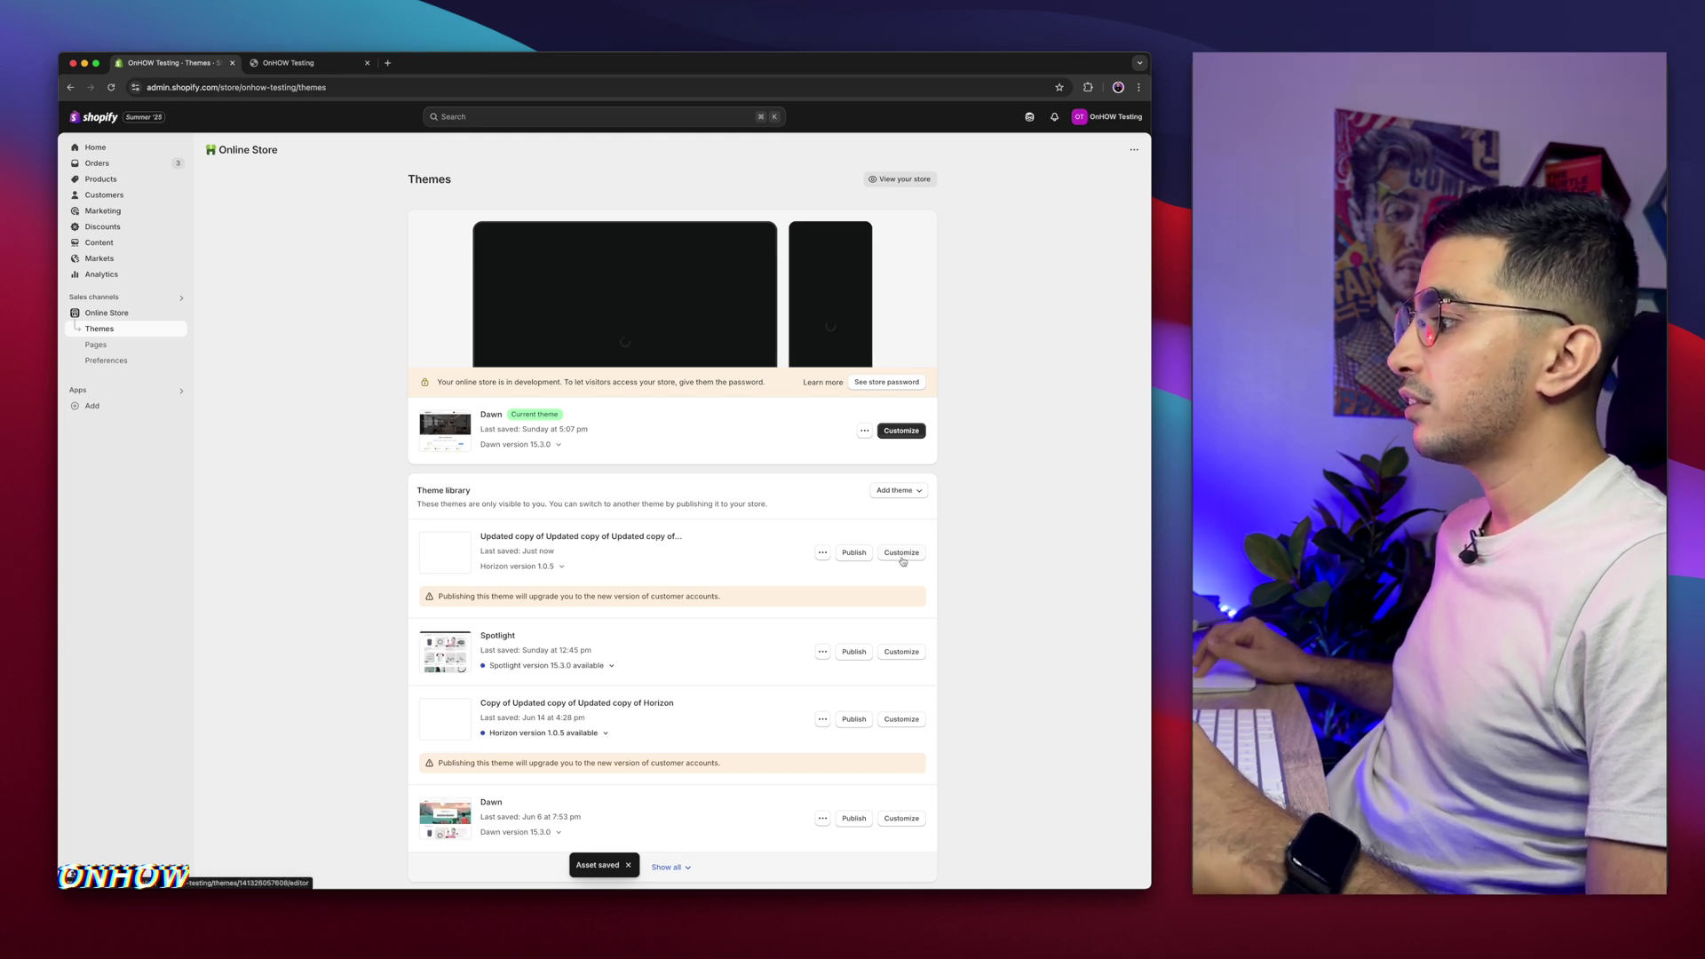
Step: Open the Horizon copy in the theme editor on its Home page template
{"action": "left_click", "coordinate": [901, 552]}
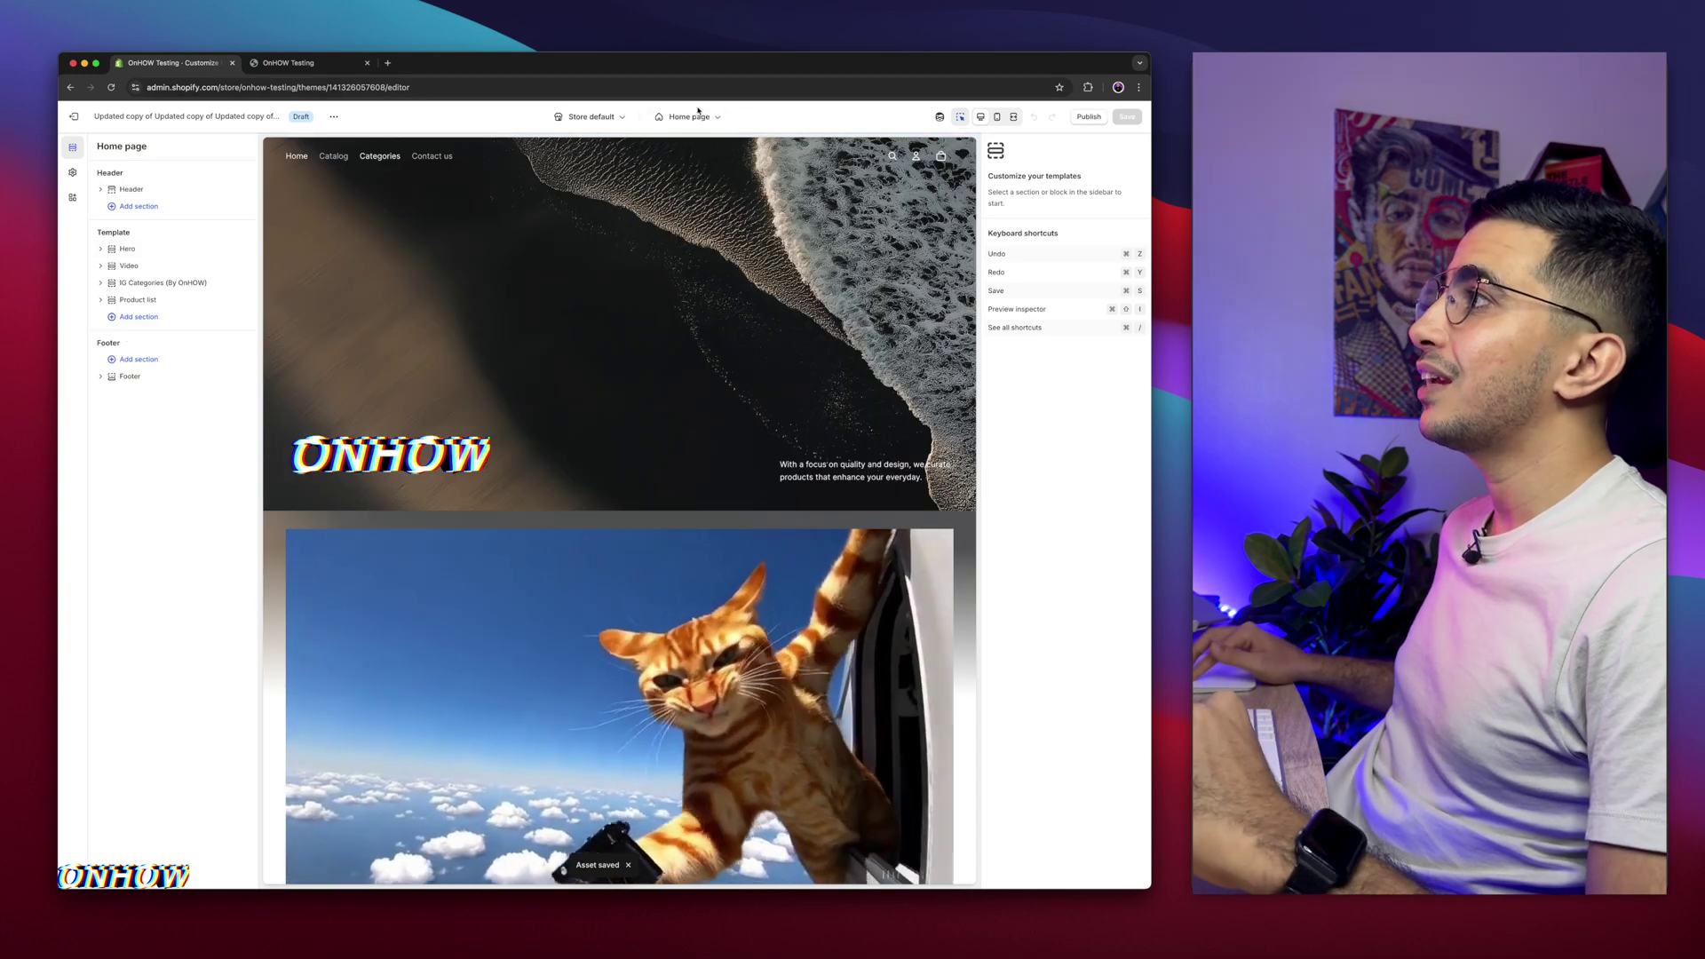
{"action": "left_click", "coordinate": [692, 116]}
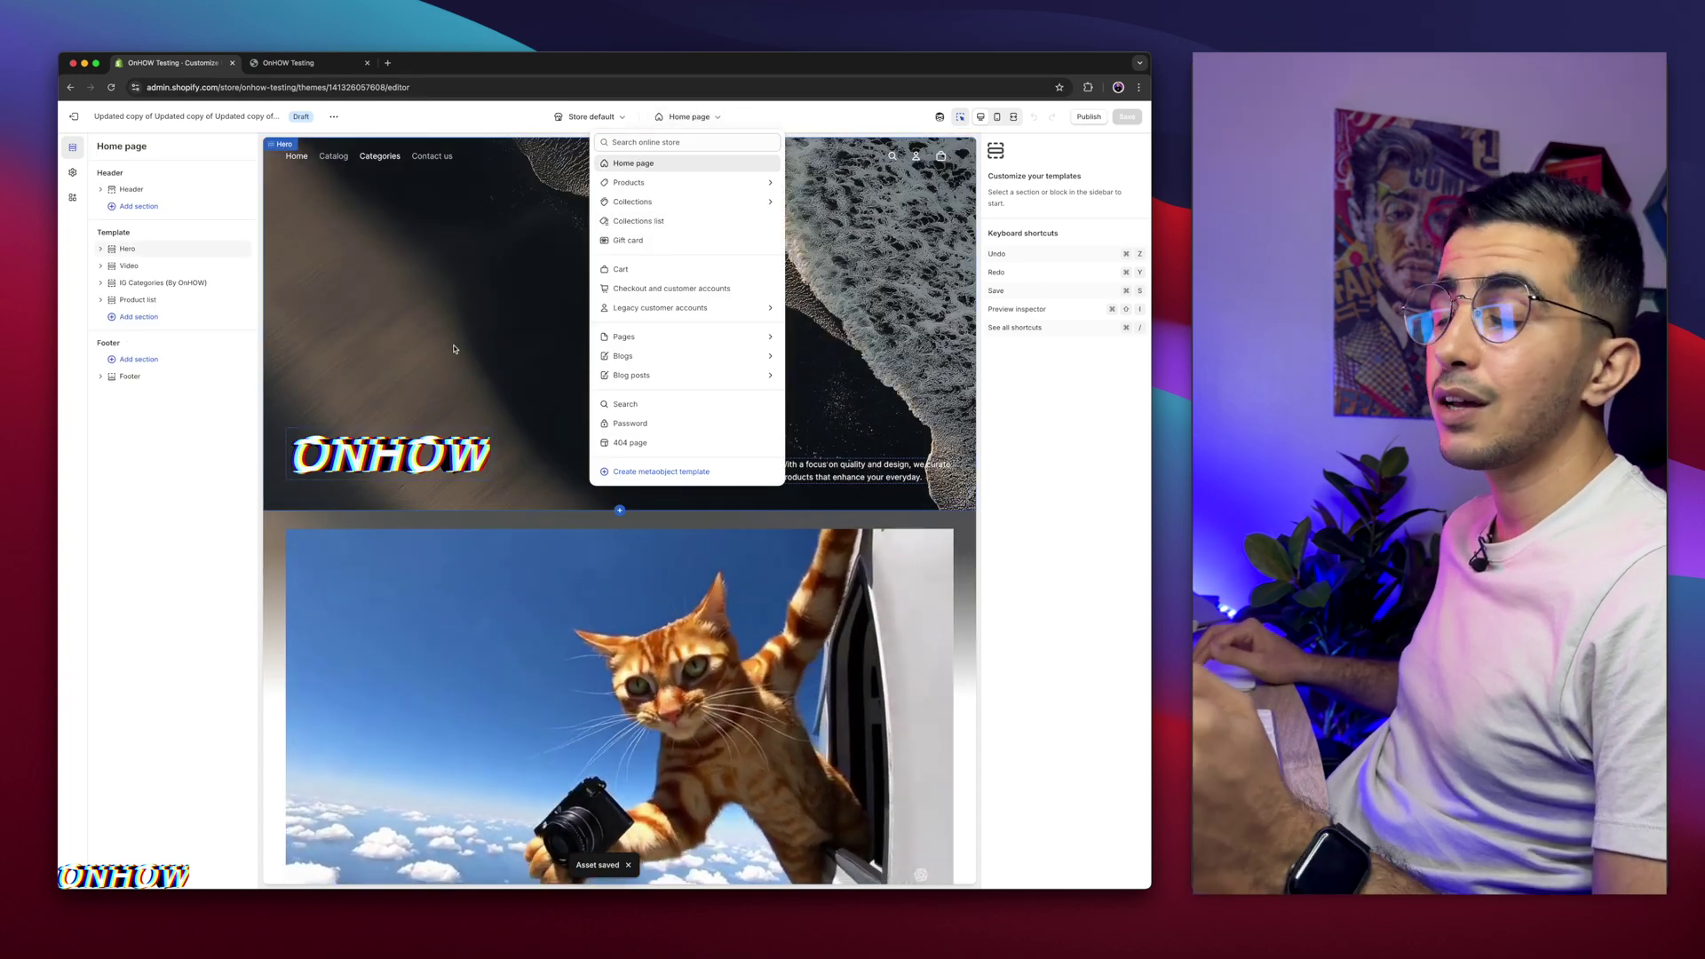
{"action": "left_click", "coordinate": [455, 349]}
{"action": "scroll", "coordinate": [585, 393], "scroll_direction": "down", "scroll_amount": 15}
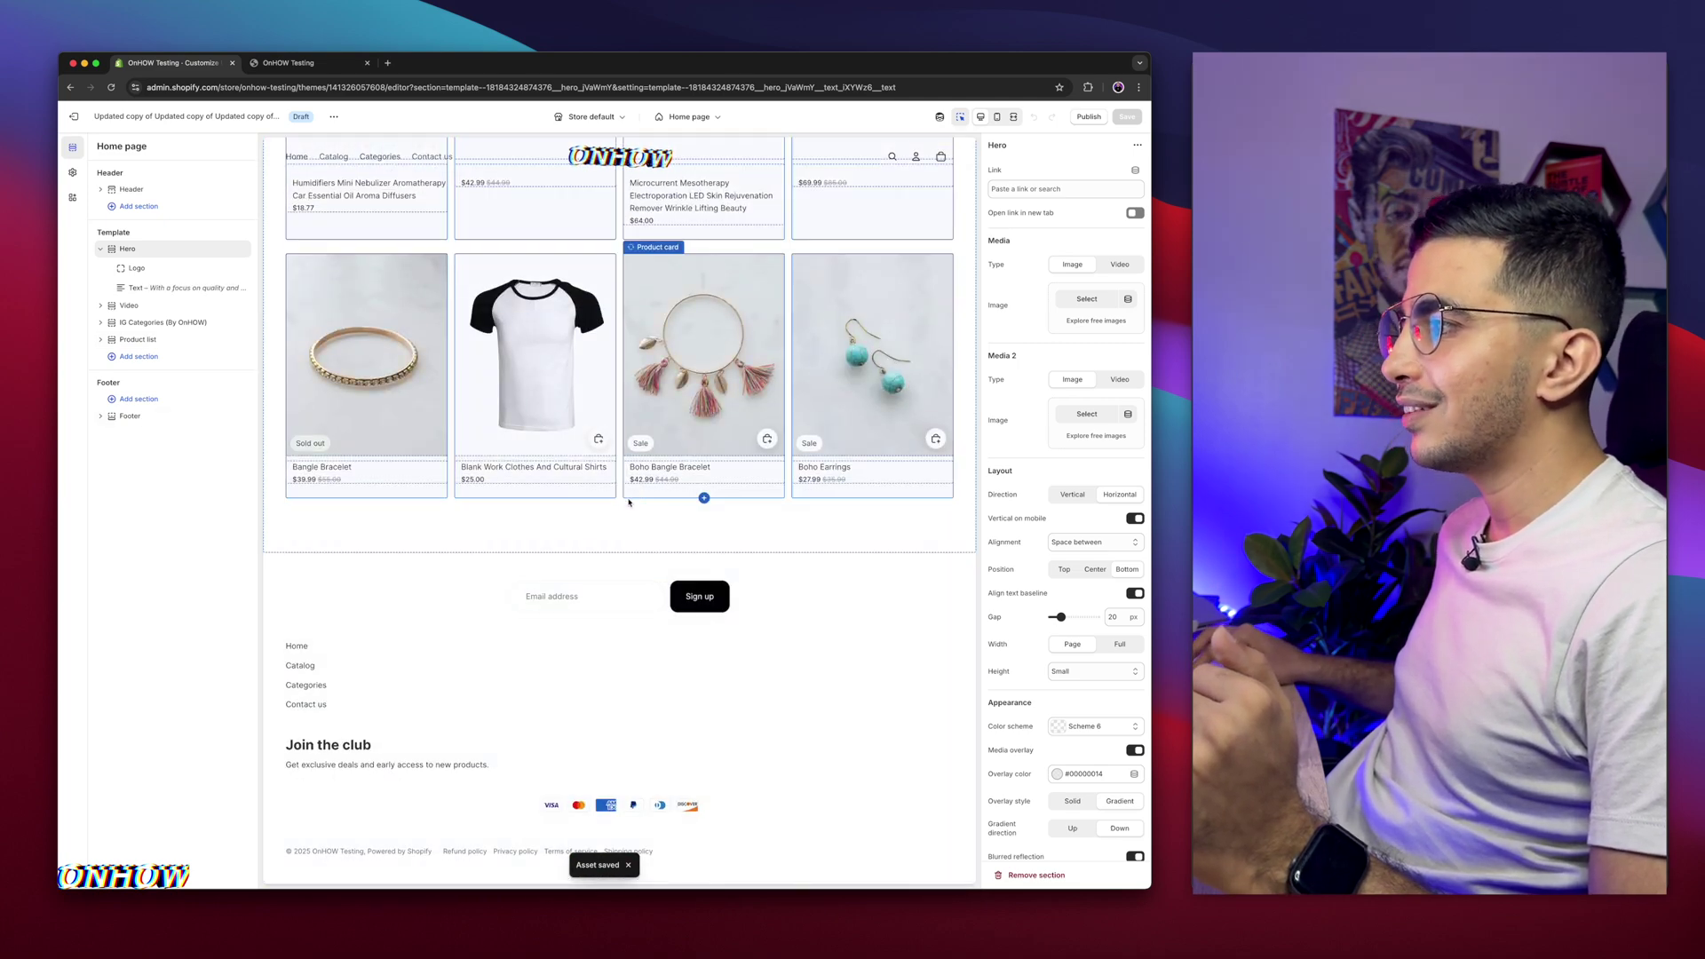
Step: Try adding a section after the product list by searching for 'test'
{"action": "left_click", "coordinate": [620, 553]}
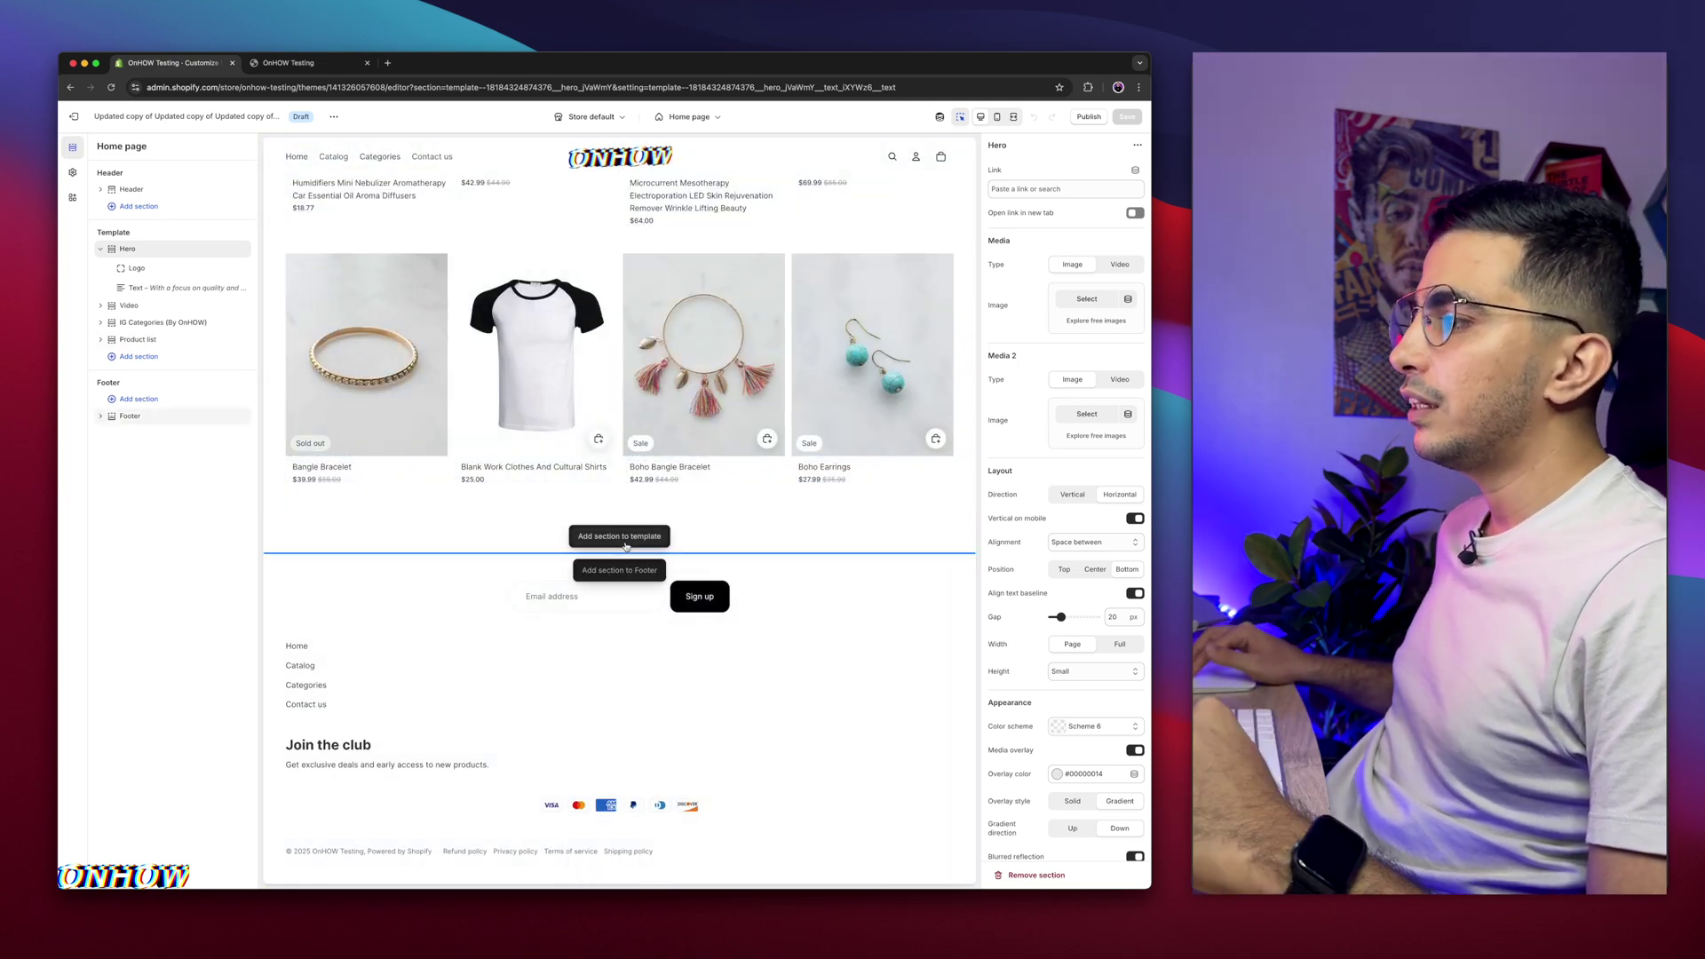
{"action": "left_click", "coordinate": [613, 538]}
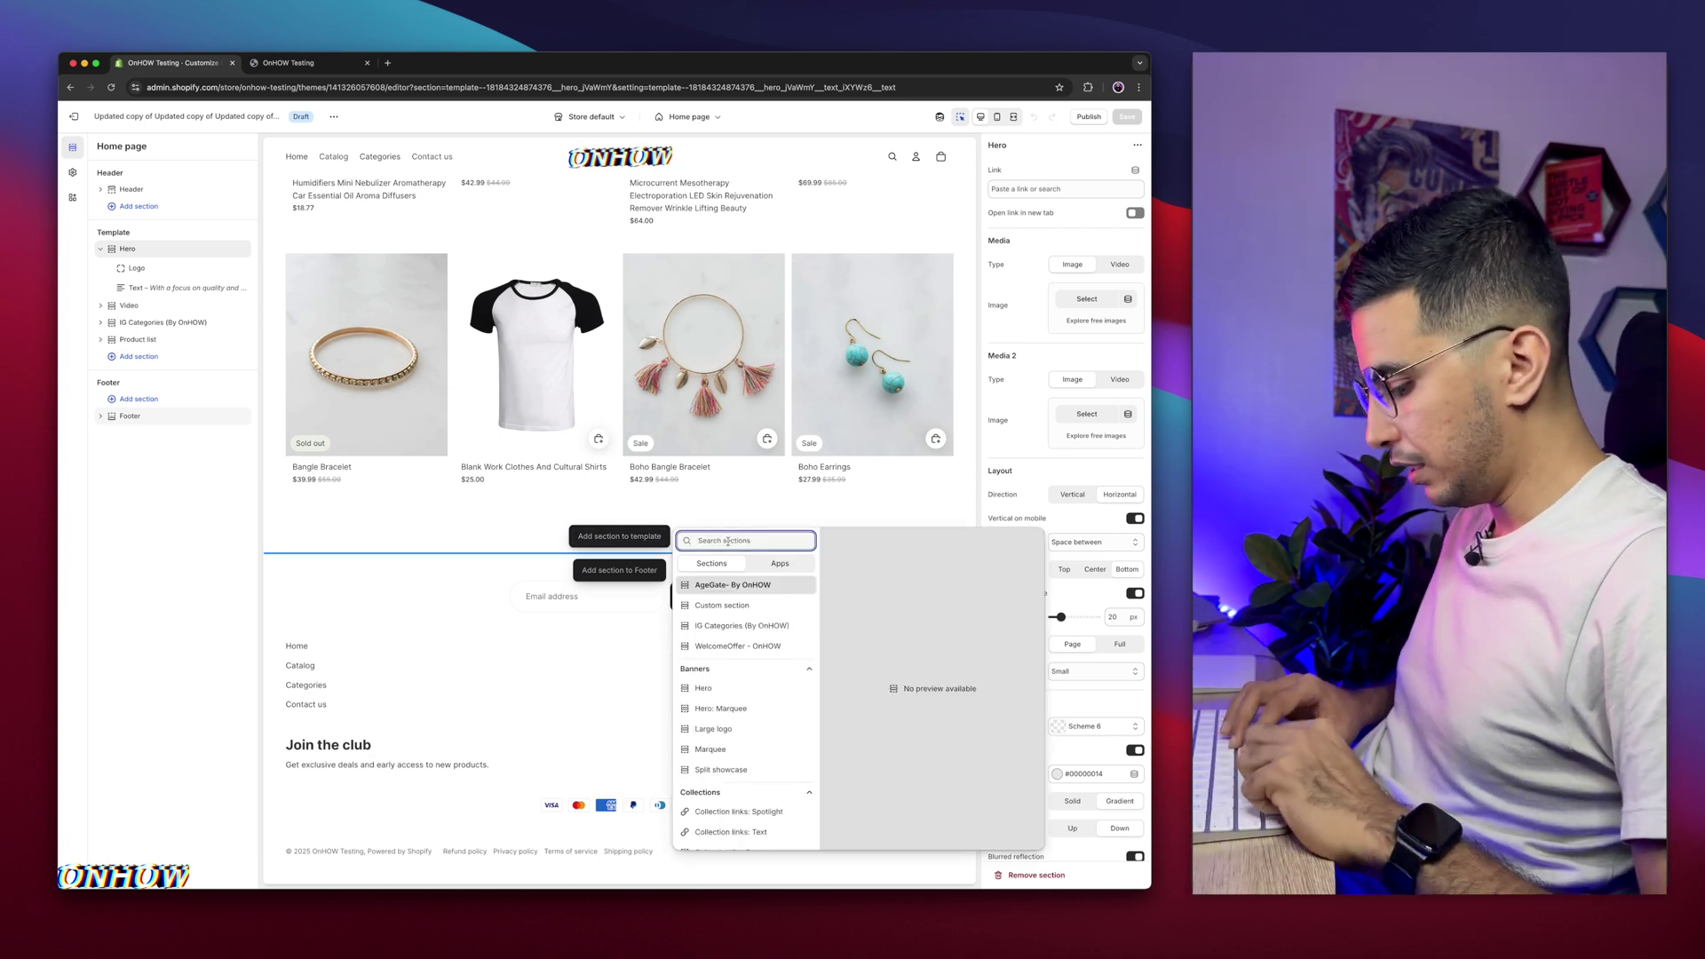
{"action": "type", "text": "test"}
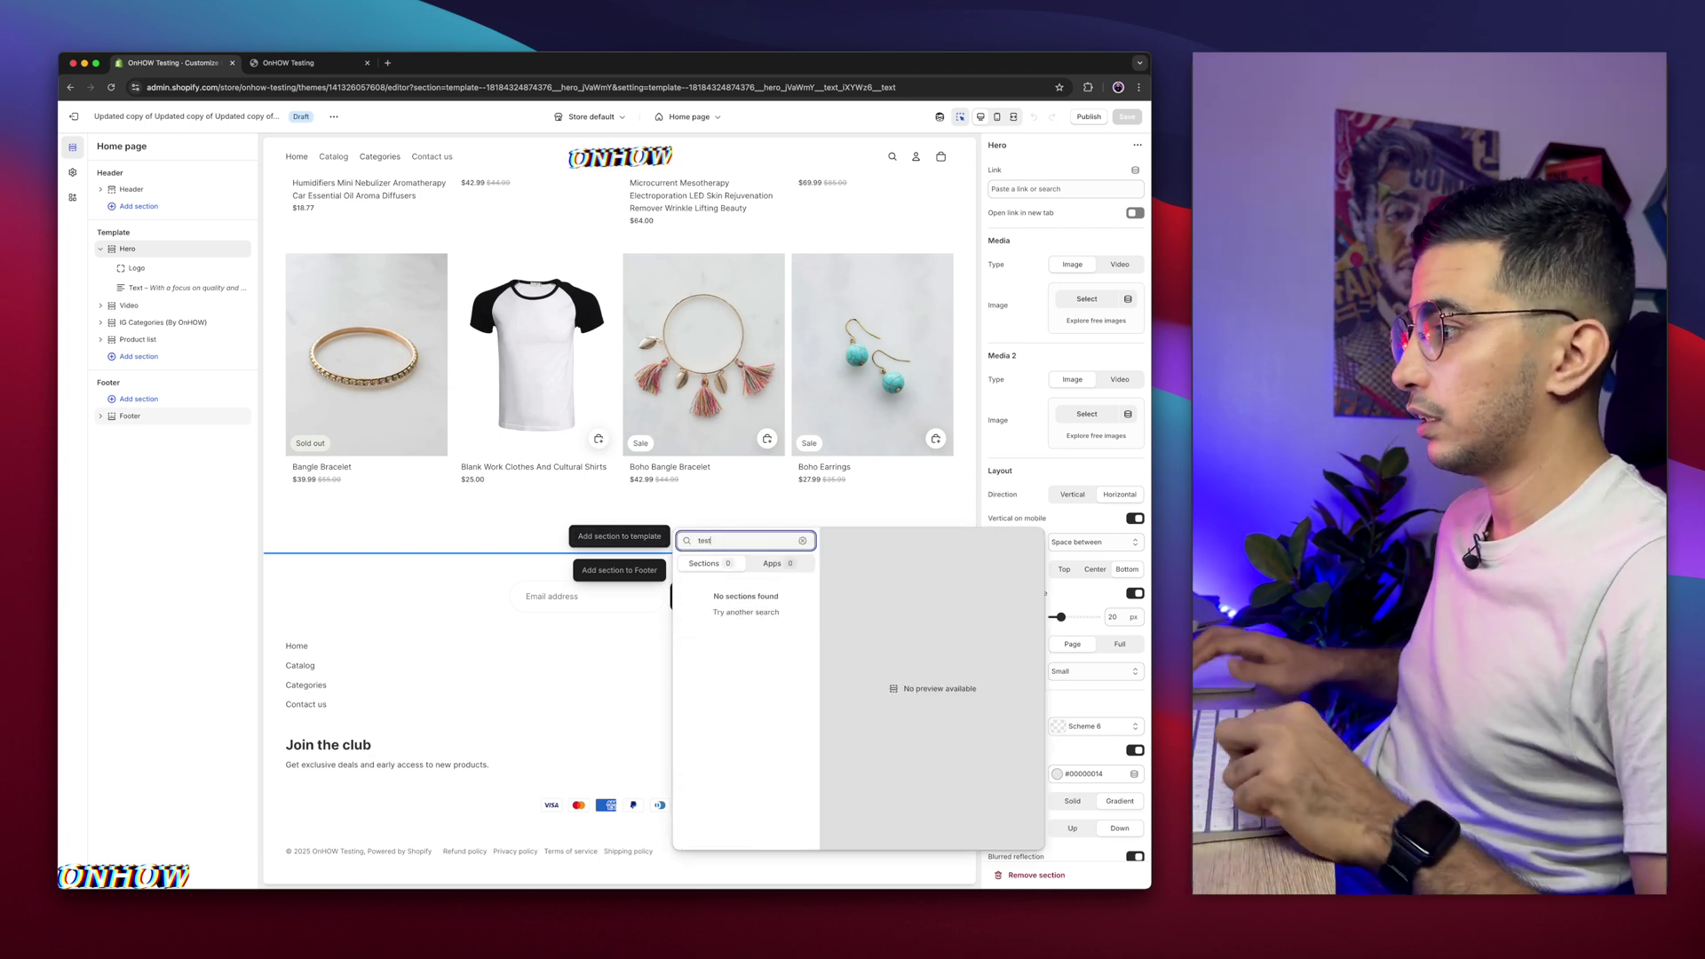
{"action": "key", "text": "BackSpace"}
{"action": "key", "text": "BackSpace"}
{"action": "key", "text": "BackSpace"}
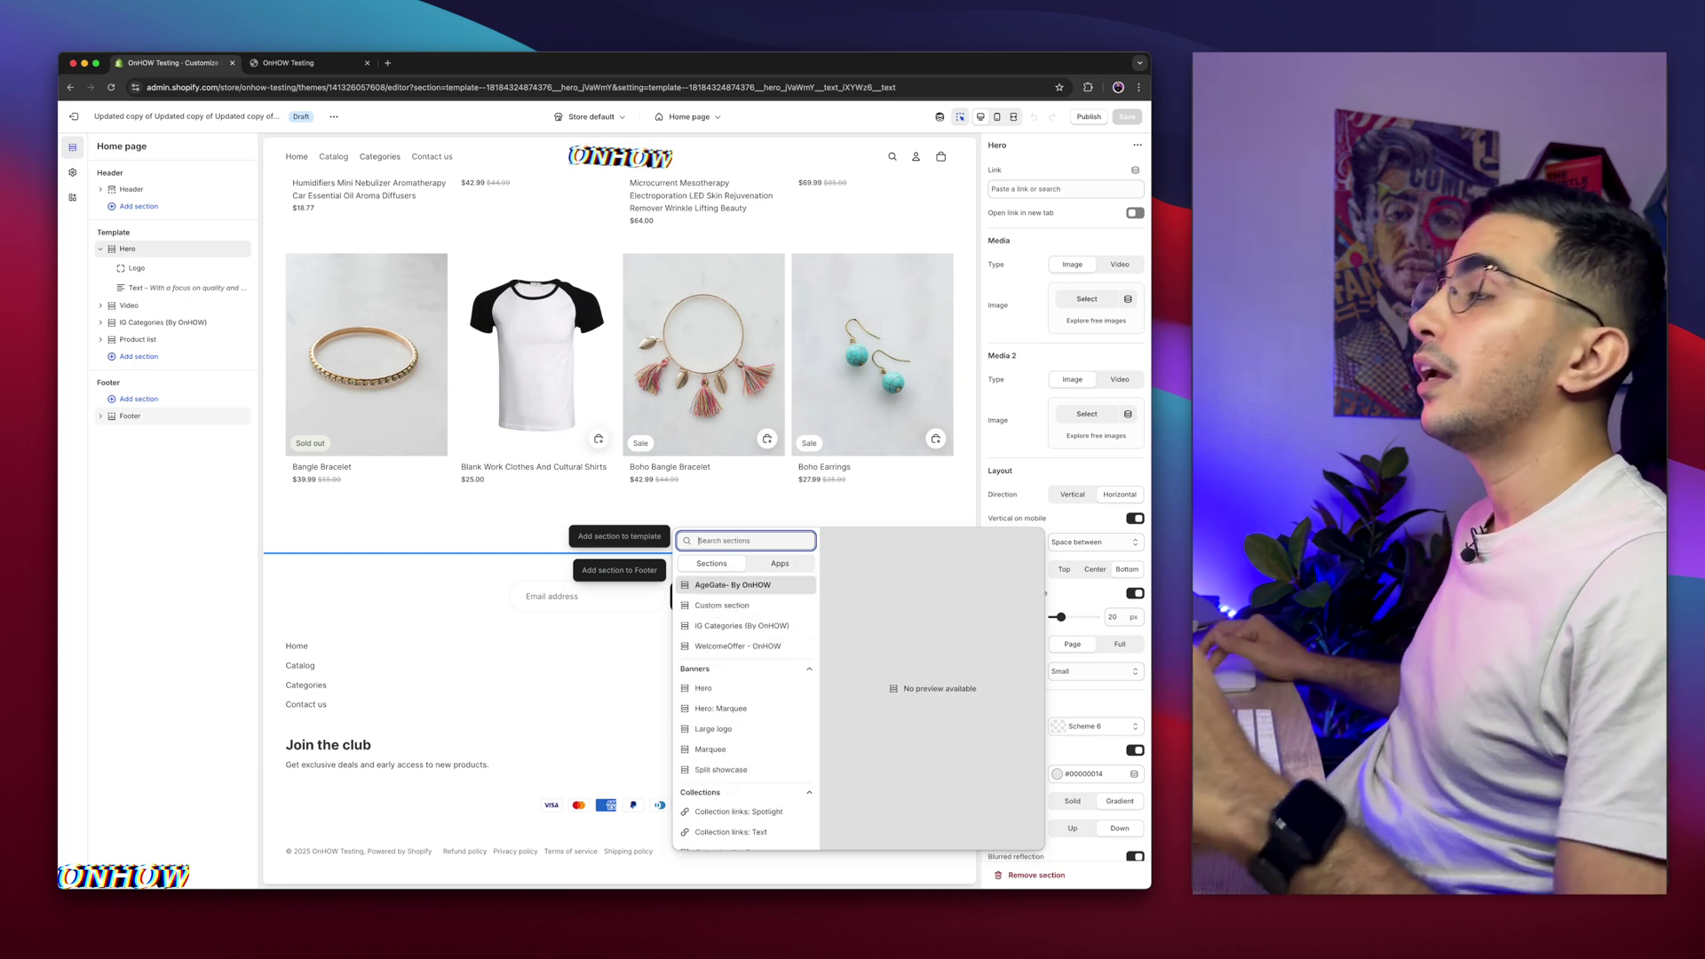
Step: Reload the theme editor, search 'test' again, and add the OnHOW Testimonials section
{"action": "left_click", "coordinate": [505, 87]}
{"action": "key", "text": "Return"}
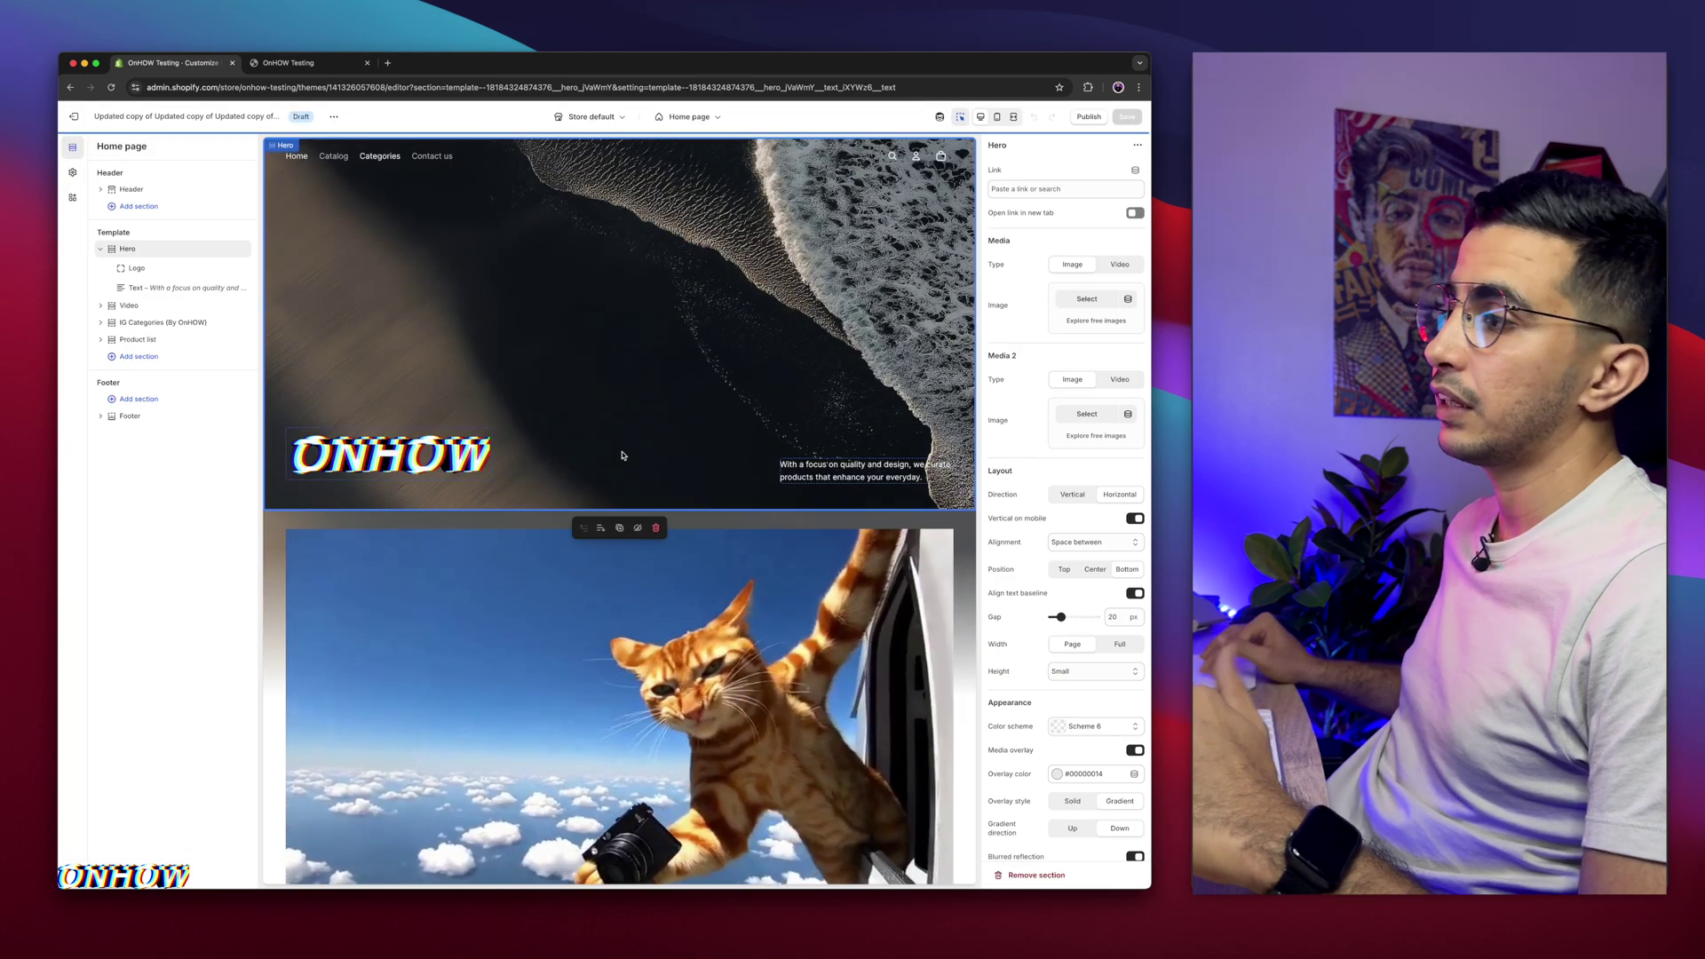
{"action": "scroll", "coordinate": [624, 453], "scroll_direction": "down", "scroll_amount": 15}
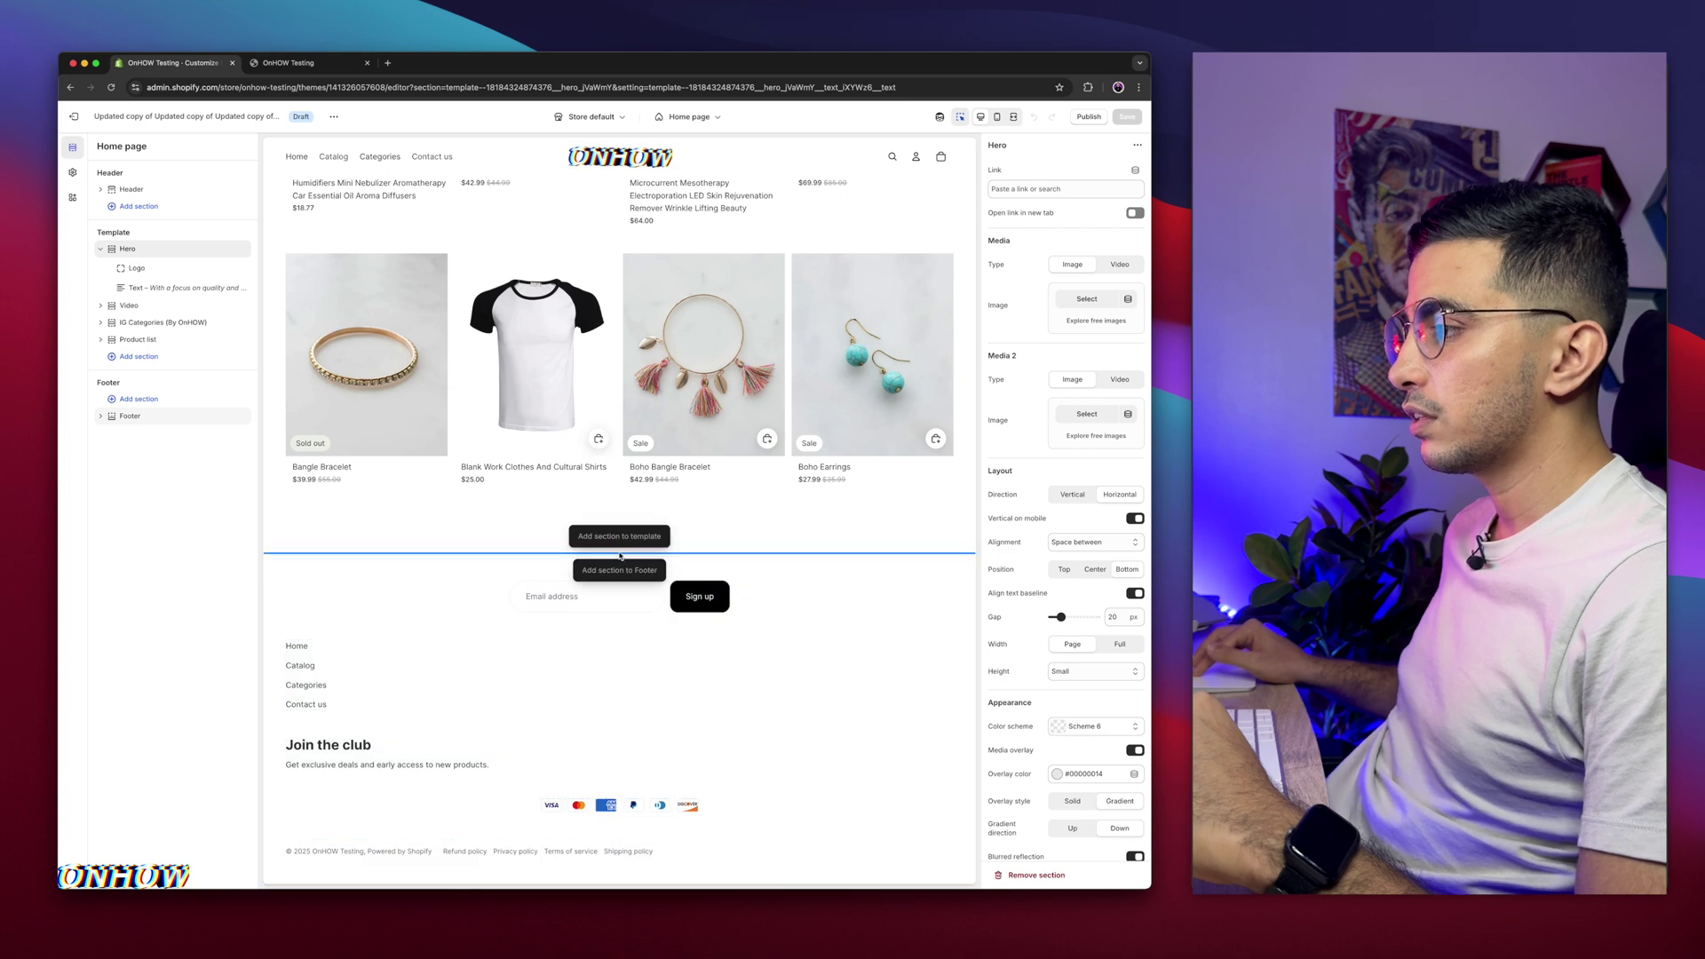
{"action": "left_click", "coordinate": [620, 537]}
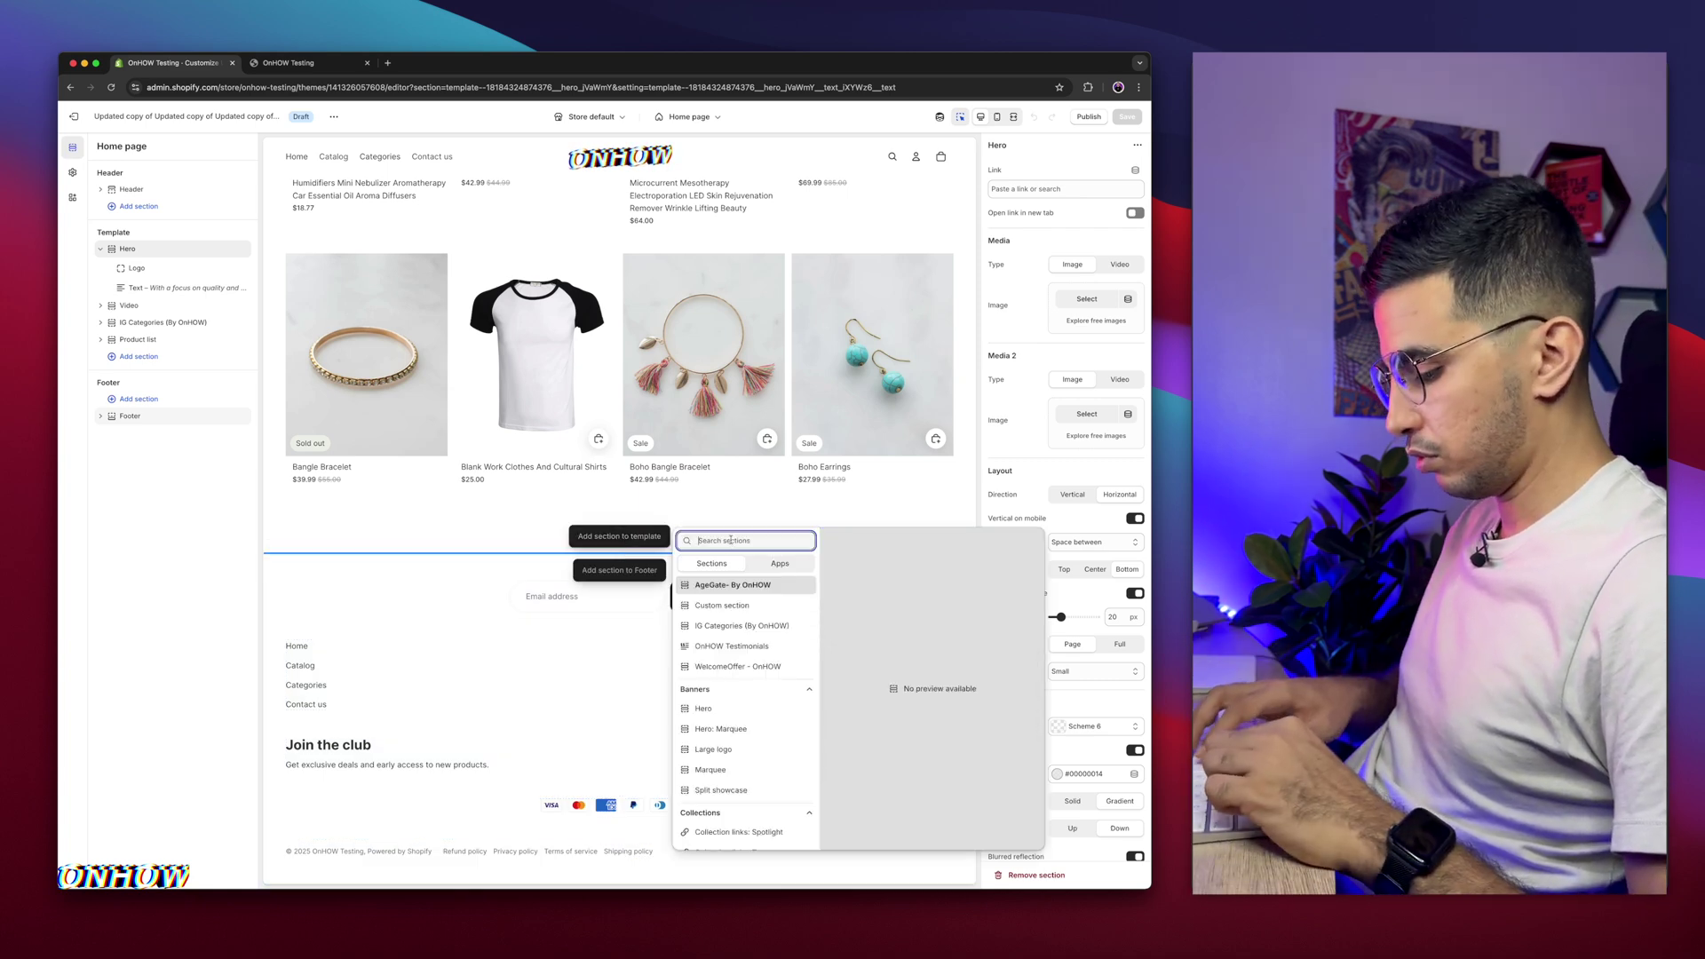
{"action": "type", "text": "test"}
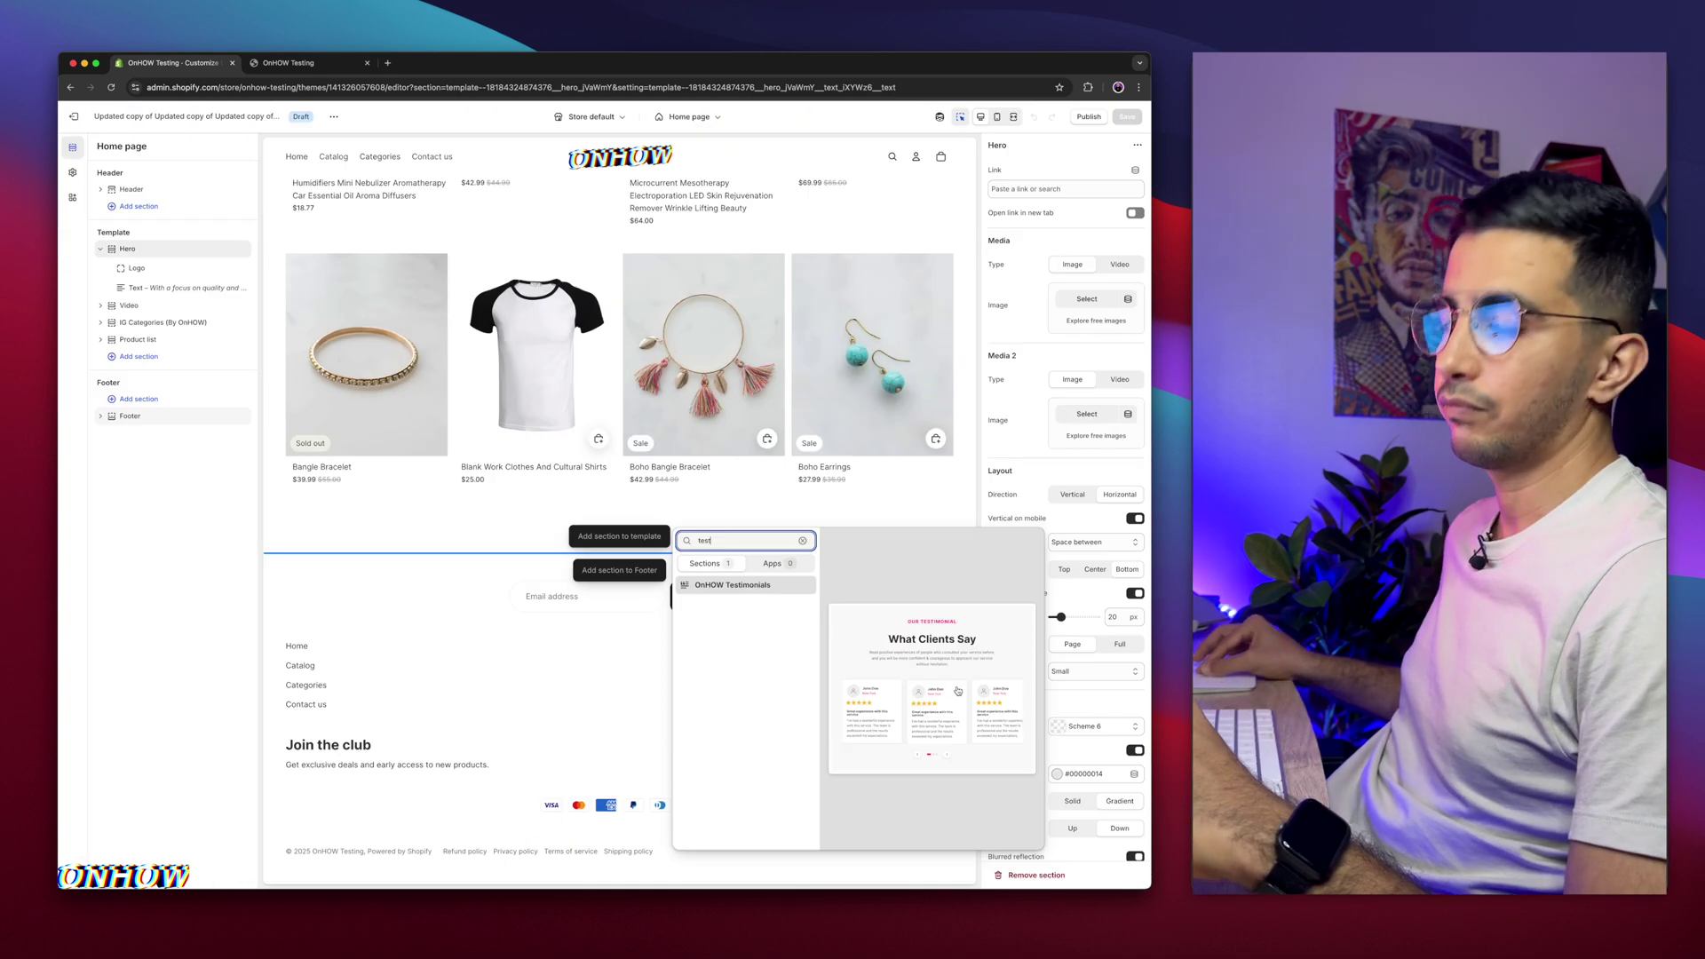
{"action": "left_click", "coordinate": [711, 586]}
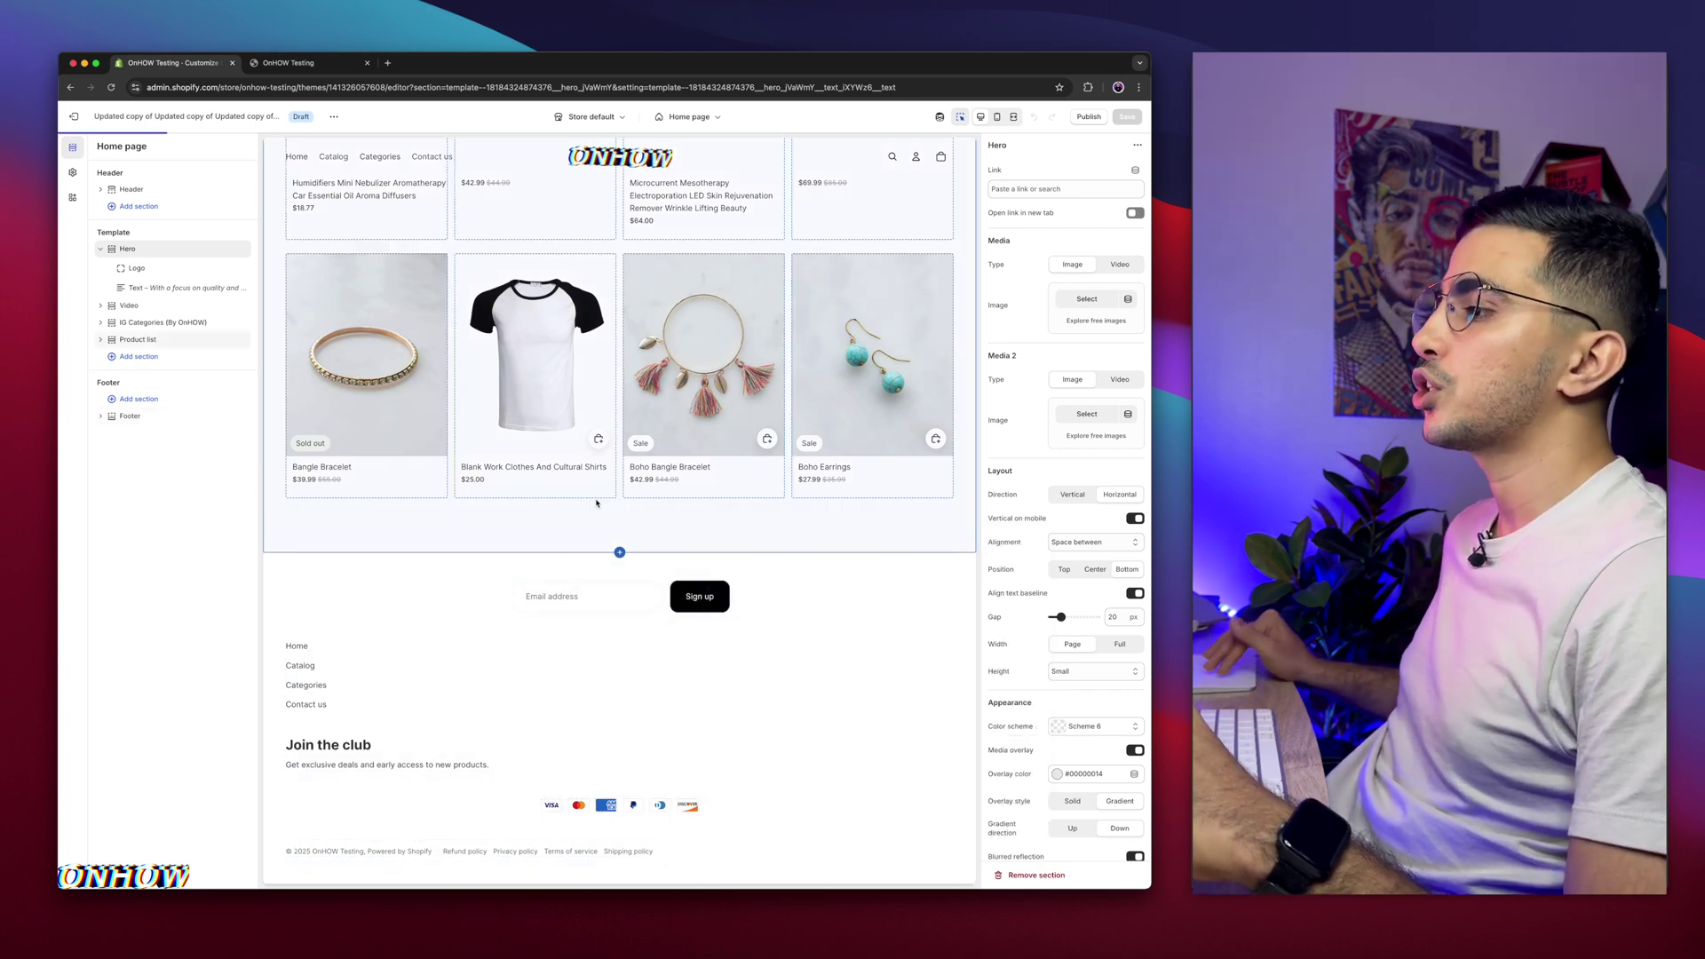